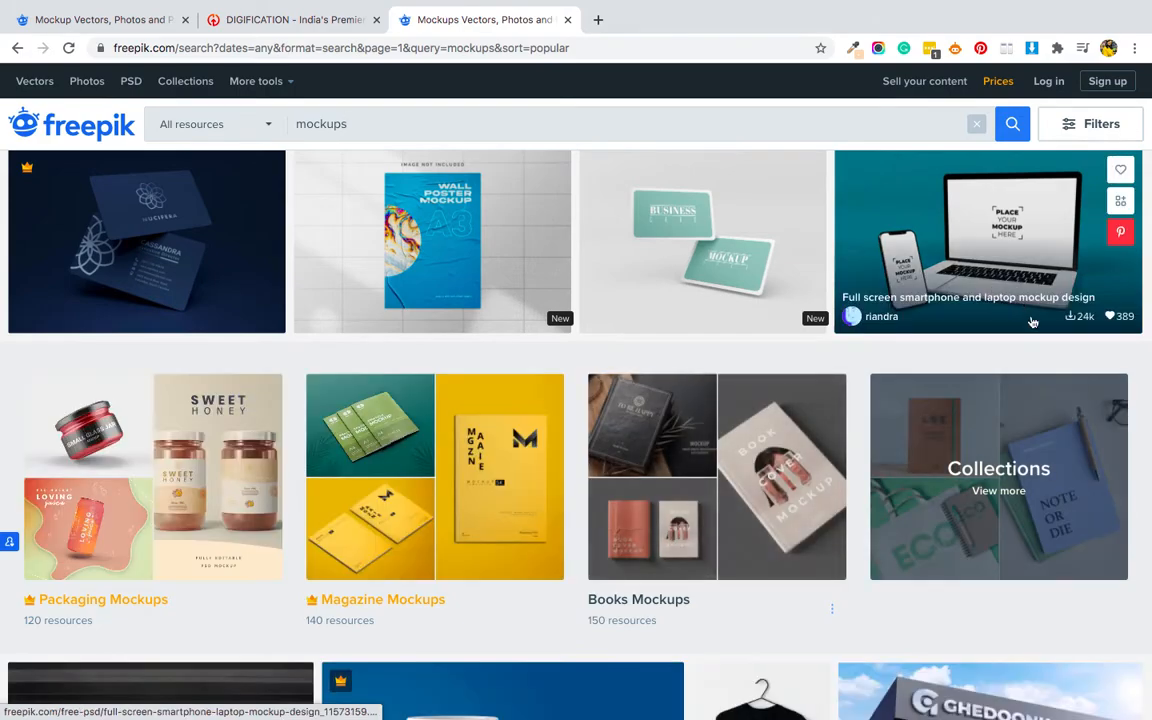
# - Filter the mockups search results to Psd files with a Free license
pyautogui.scroll(-4, 799, 572)
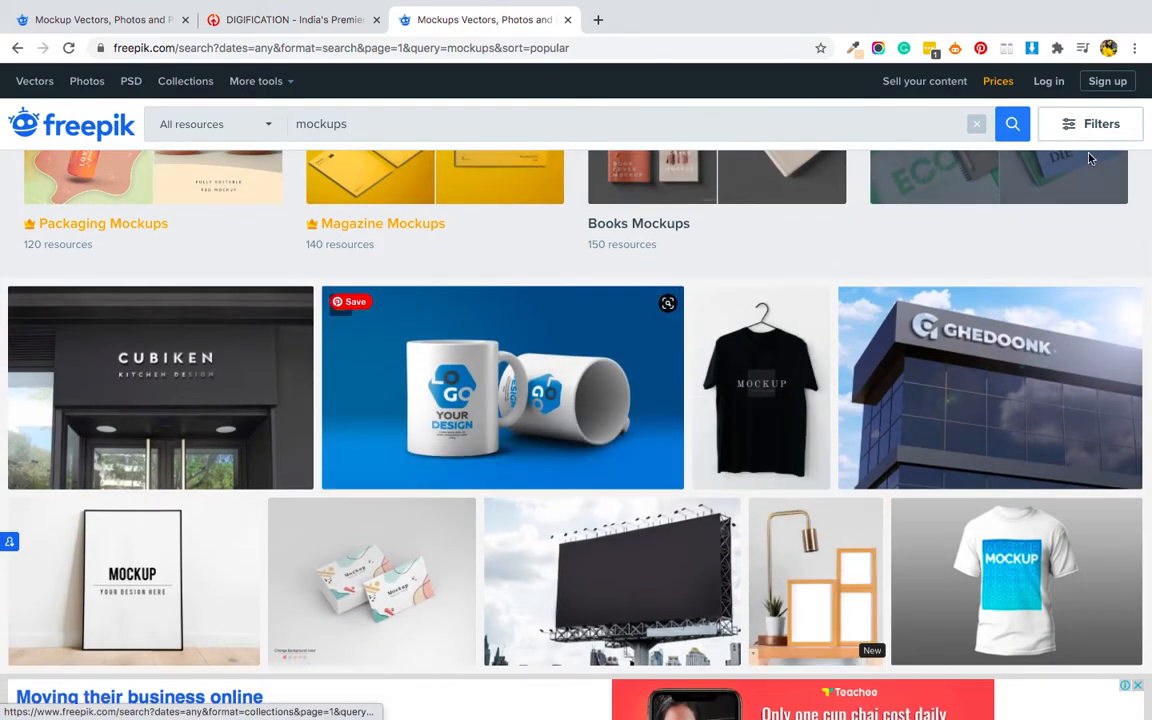
pyautogui.click(1090, 124)
pyautogui.click(963, 185)
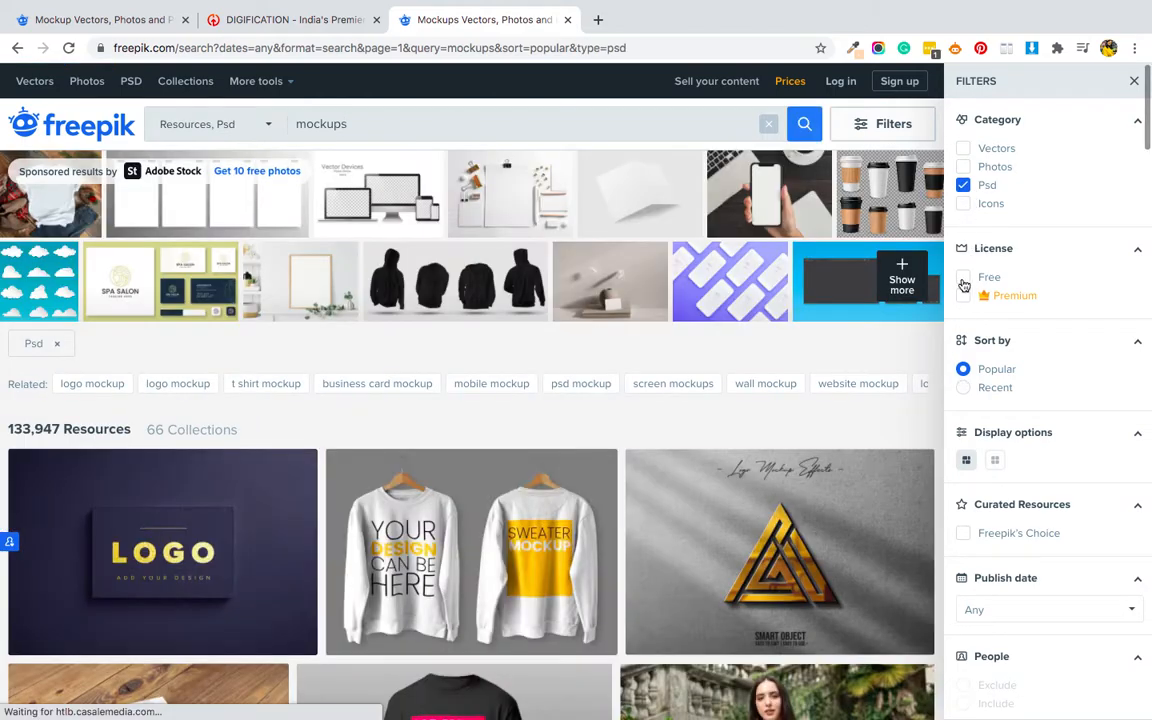
pyautogui.click(963, 280)
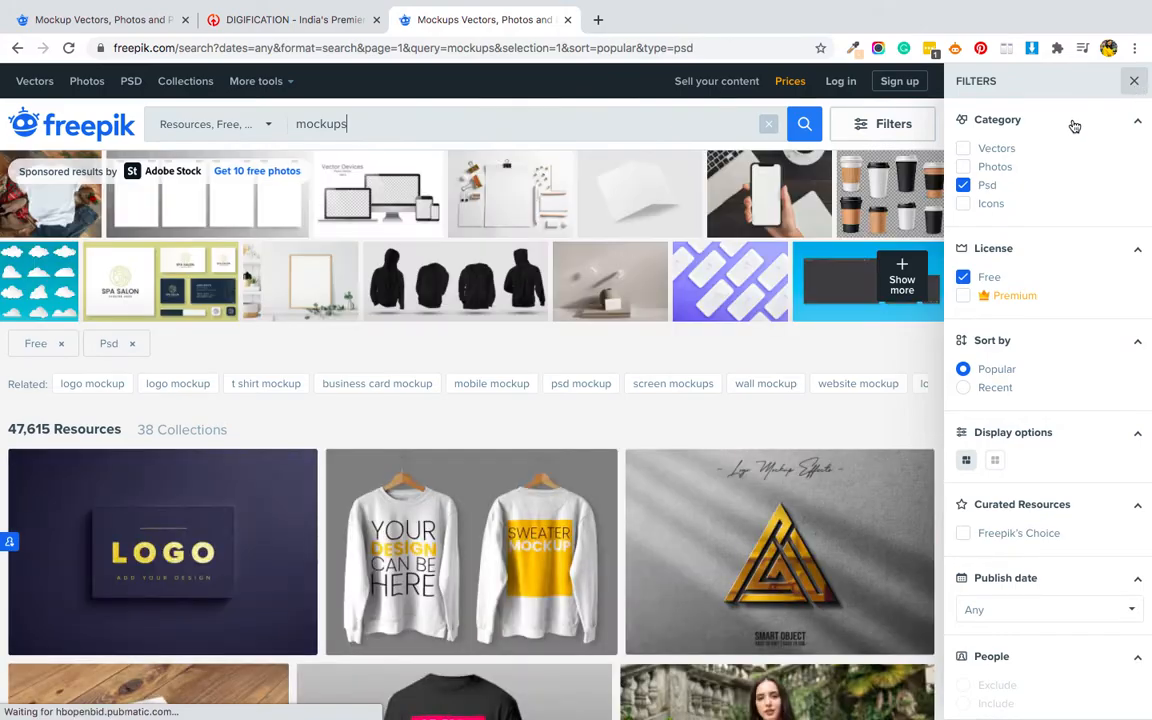
pyautogui.click(1134, 81)
# - Browse the filtered mockup results and open the denim facemask mockup with logo
pyautogui.scroll(-8, 555, 542)
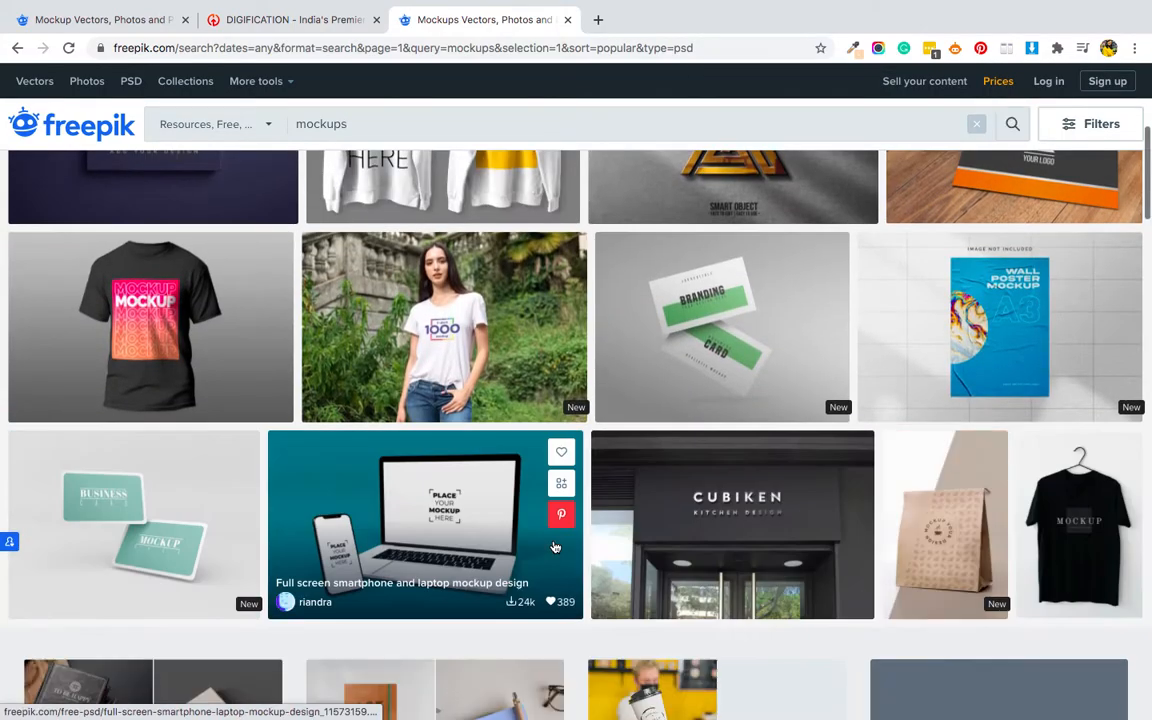
pyautogui.scroll(-3, 555, 547)
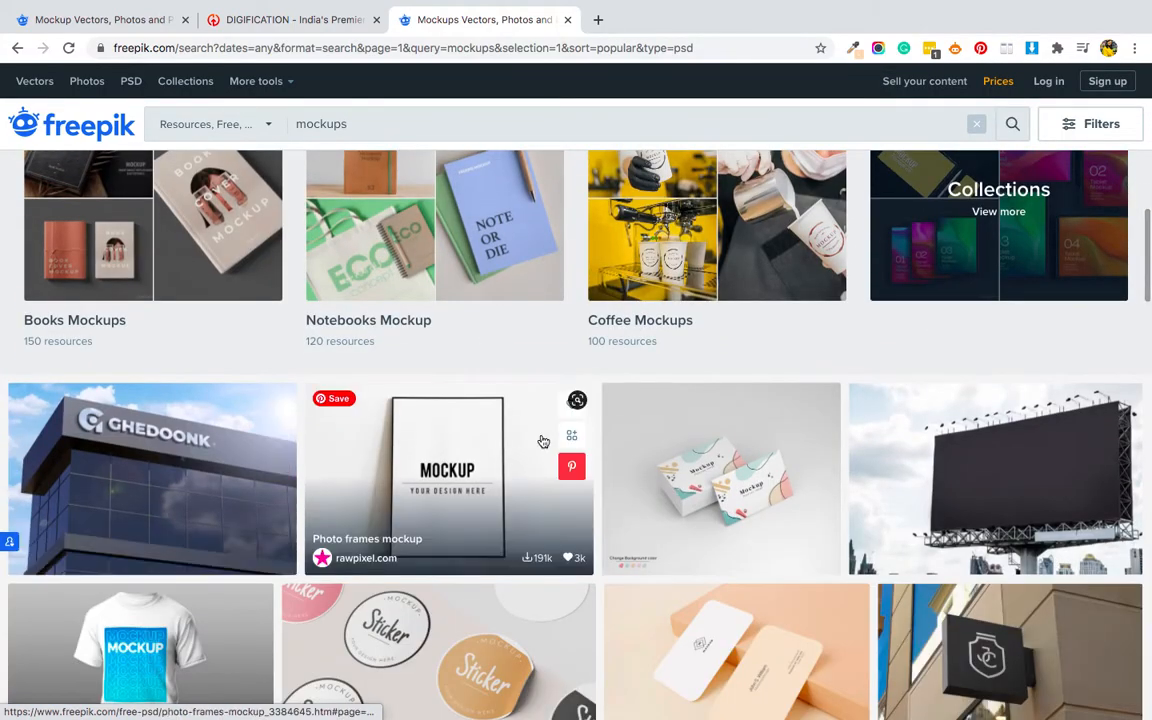
pyautogui.scroll(-5, 543, 441)
pyautogui.scroll(-9, 543, 441)
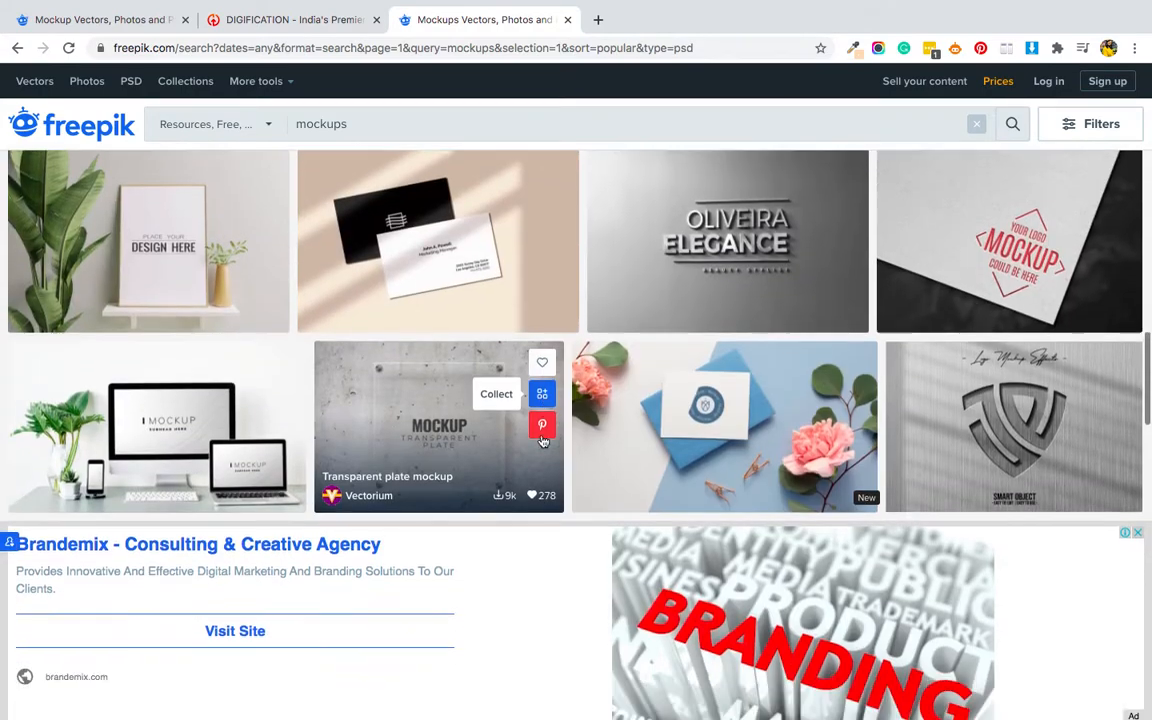
pyautogui.scroll(-3, 543, 441)
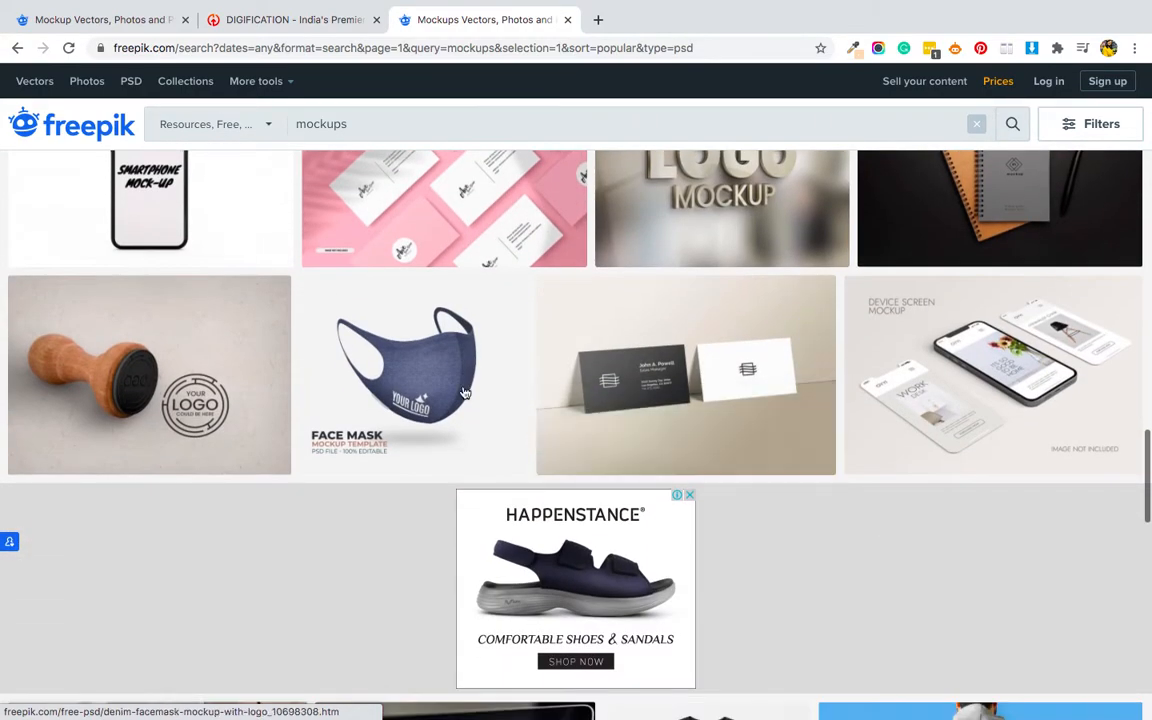
pyautogui.click(365, 391)
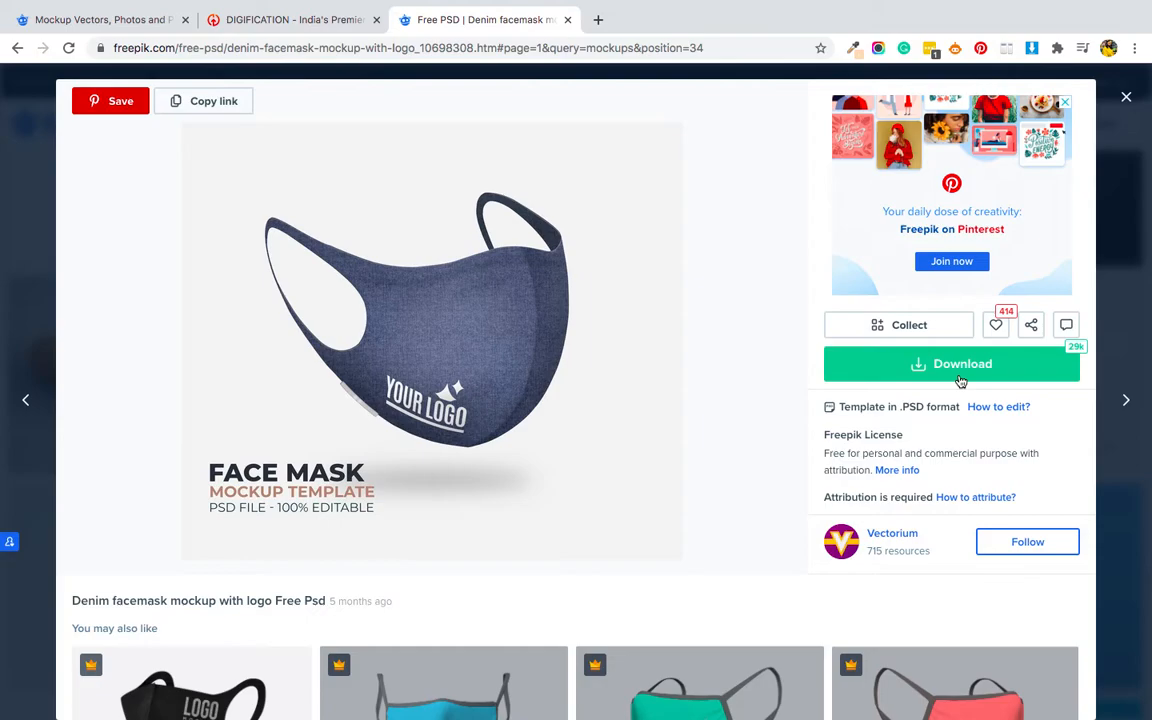
# - Switch to Photoshop and open 19021608.psd from the denim-facemask-mockup-with-logo folder in Downloads, leaving its missing fonts unresolved
pyautogui.hotkey('ctrl', 'Left')
pyautogui.click(1045, 690)
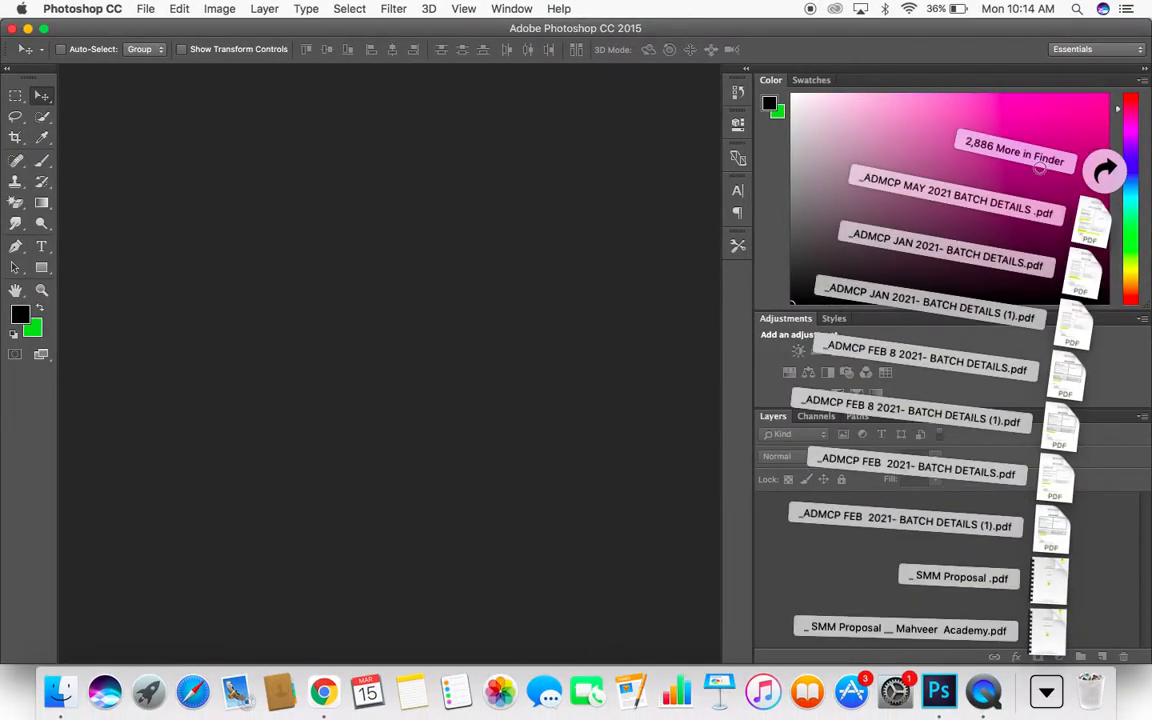
pyautogui.click(1108, 177)
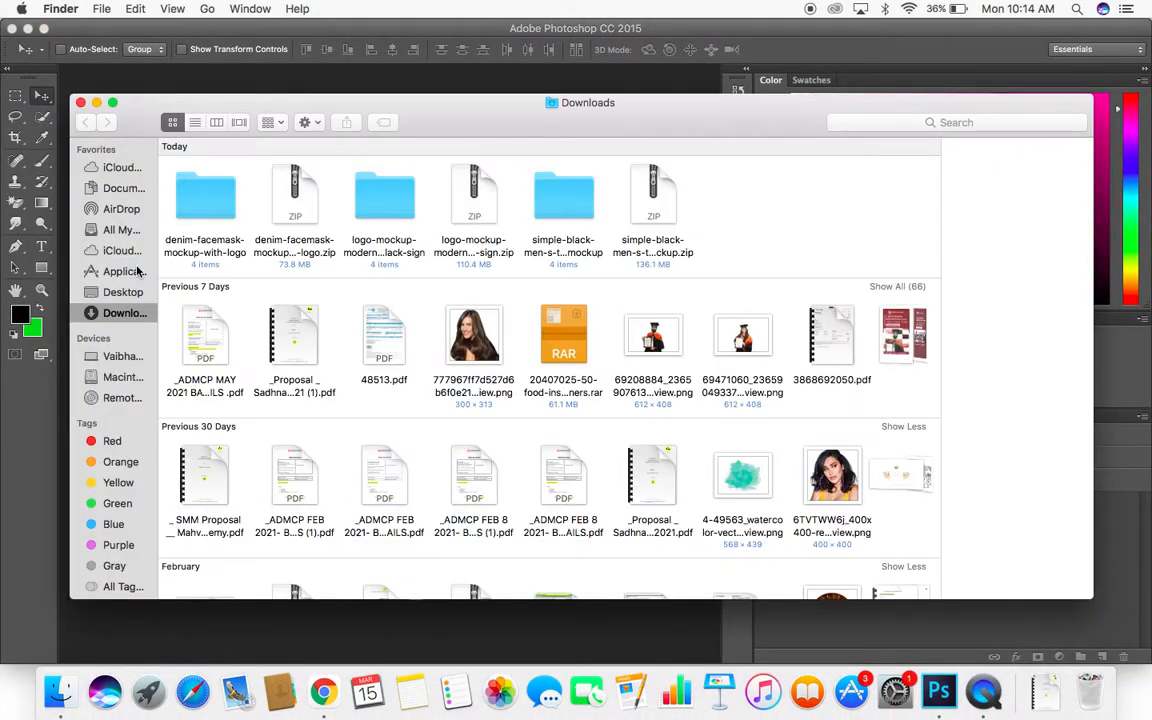
pyautogui.doubleClick(190, 213)
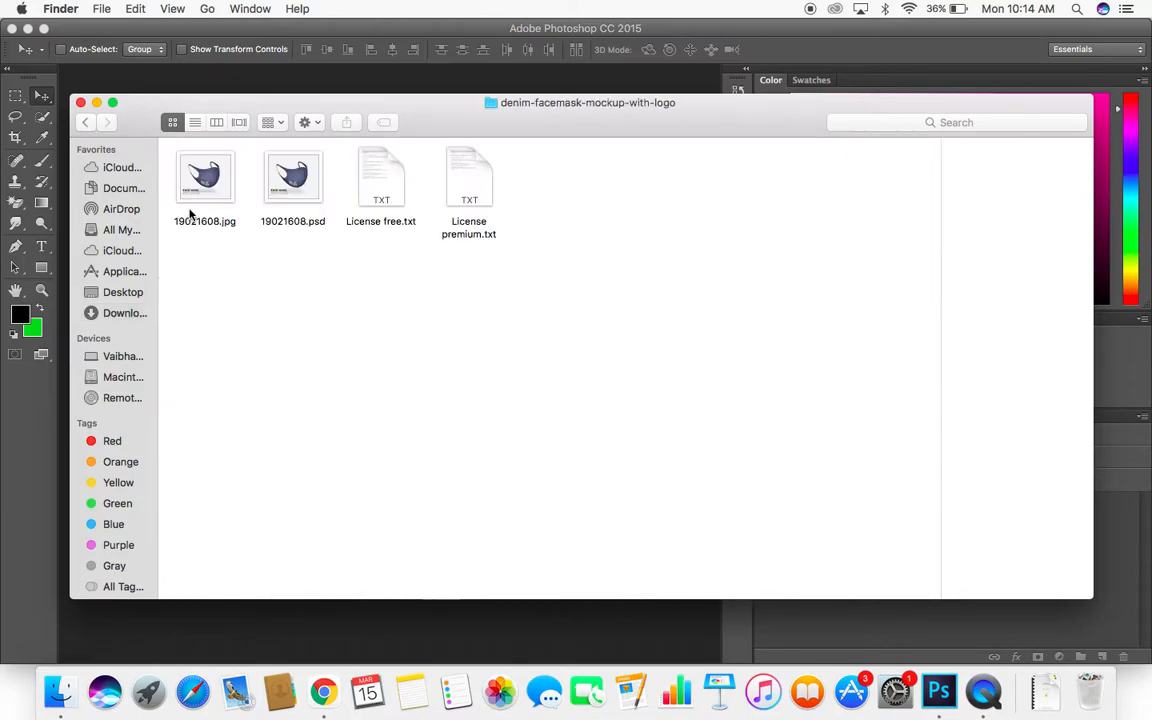
pyautogui.click(292, 193)
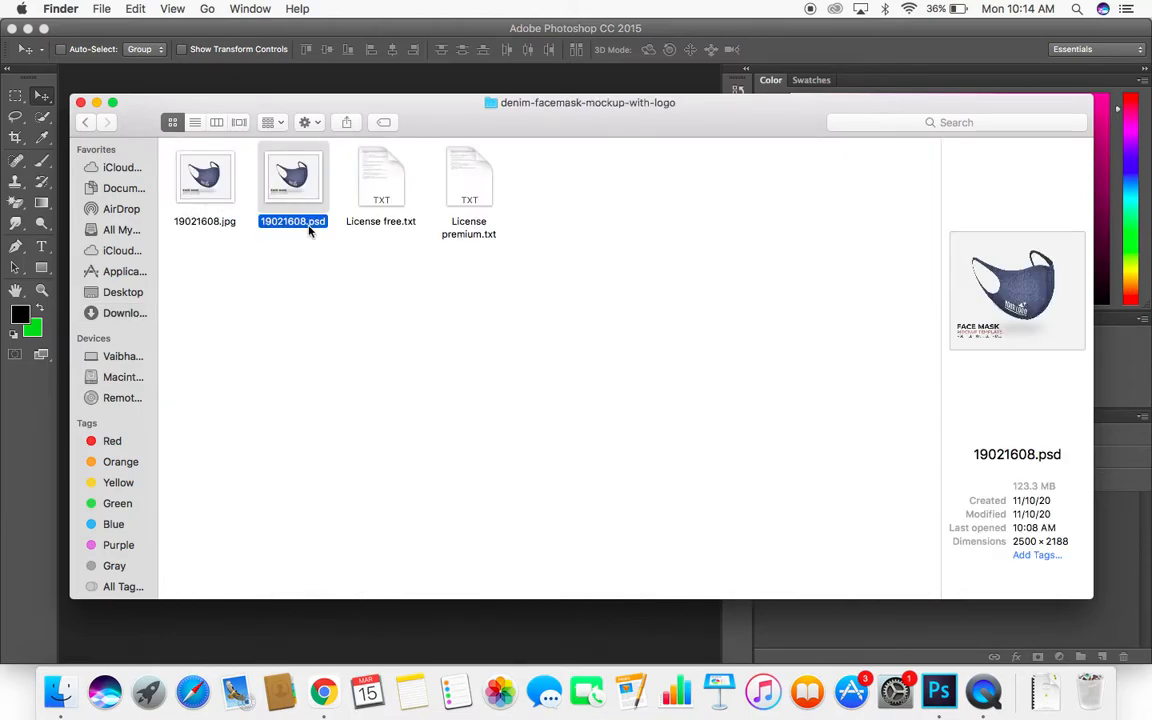
pyautogui.doubleClick(292, 185)
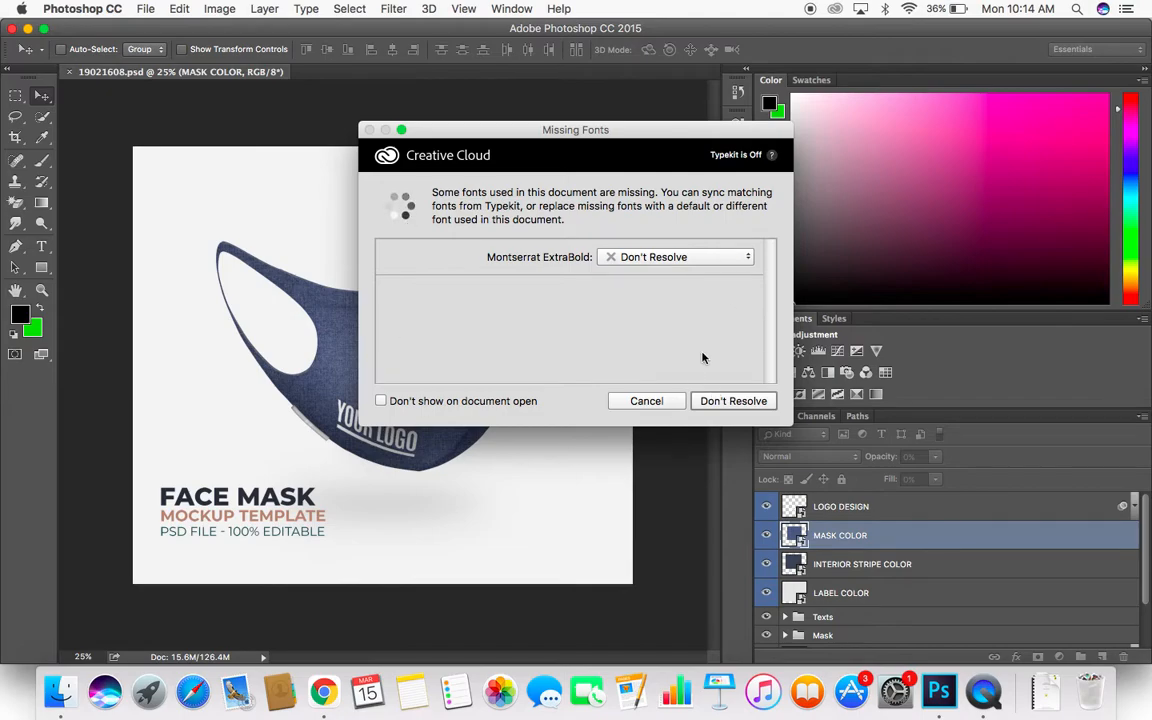
pyautogui.click(632, 401)
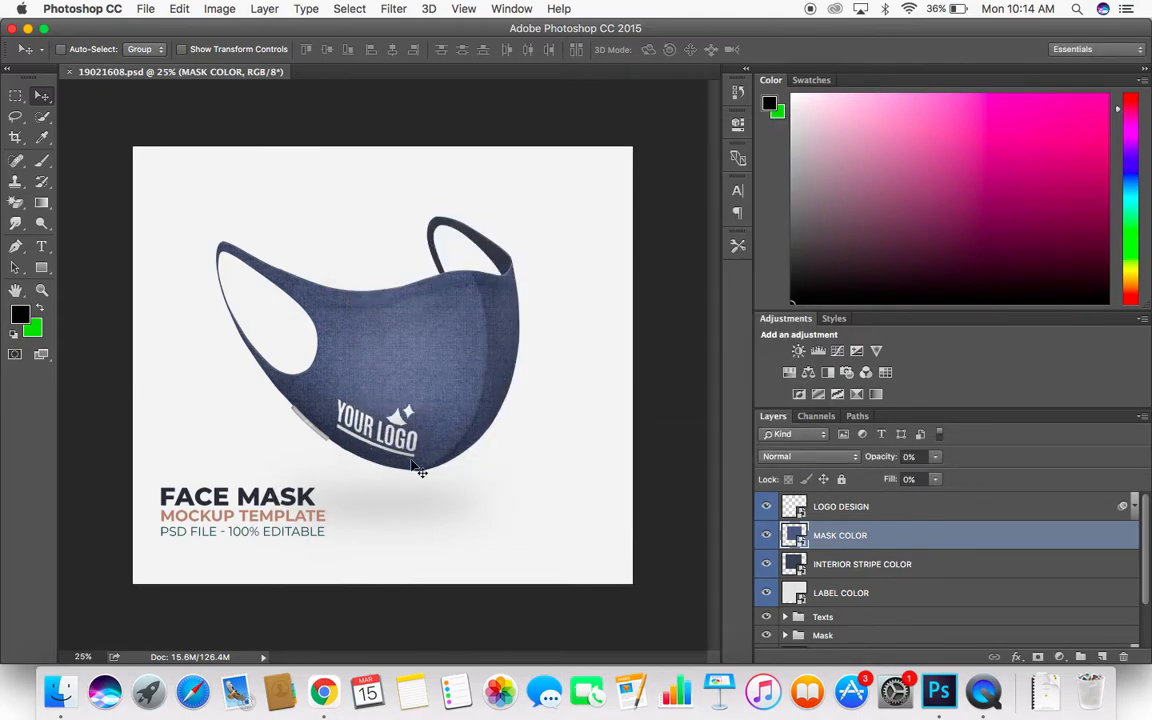
# - Open the contents of the LOGO DESIGN smart object and hide the PLACE YOUR, Capa 1 copia and Capa 1 layers
pyautogui.click(838, 511)
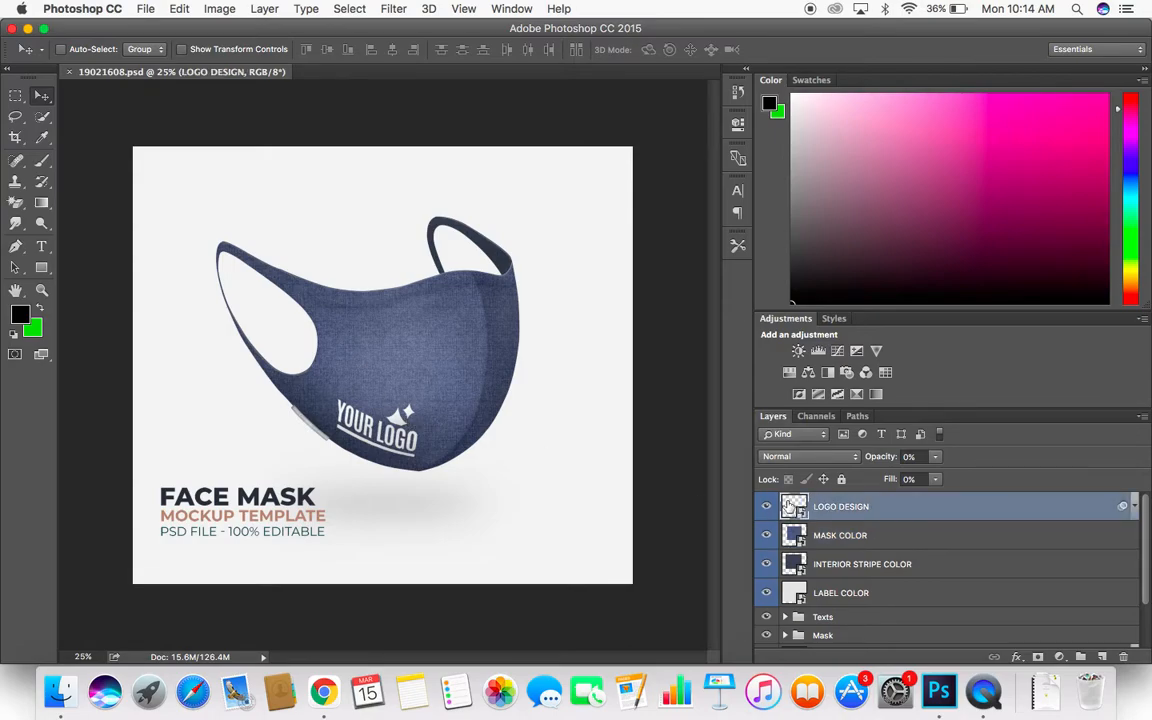
pyautogui.doubleClick(792, 507)
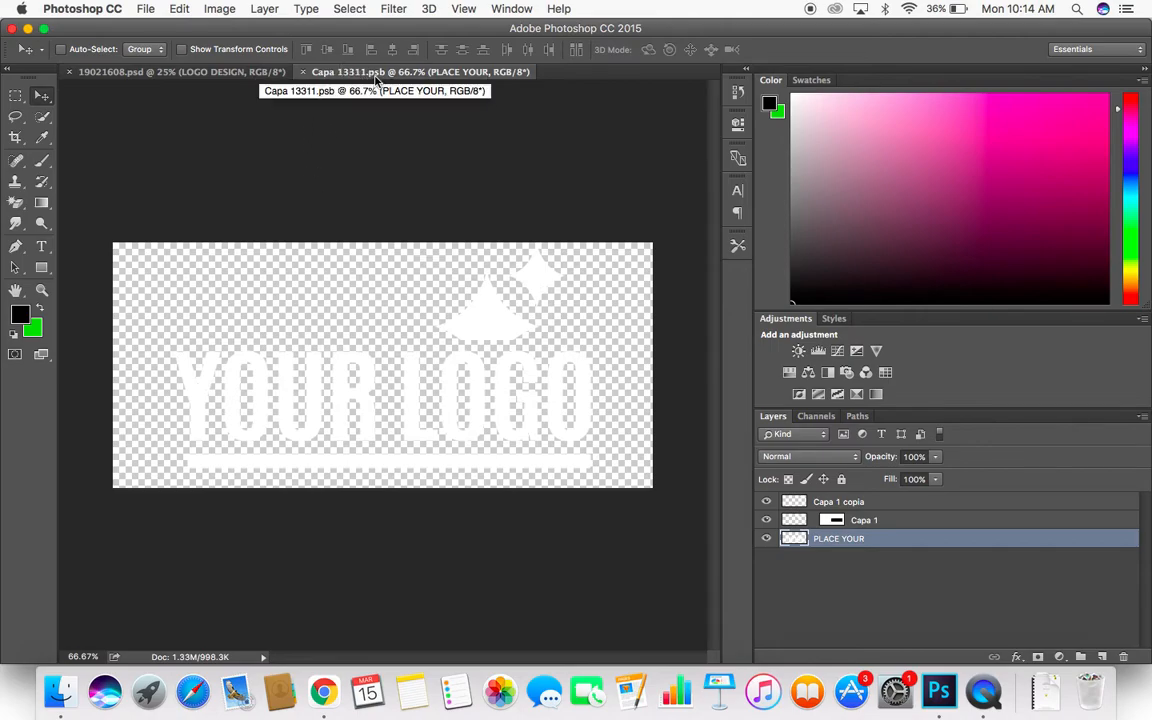
pyautogui.click(766, 539)
pyautogui.click(766, 502)
pyautogui.click(767, 520)
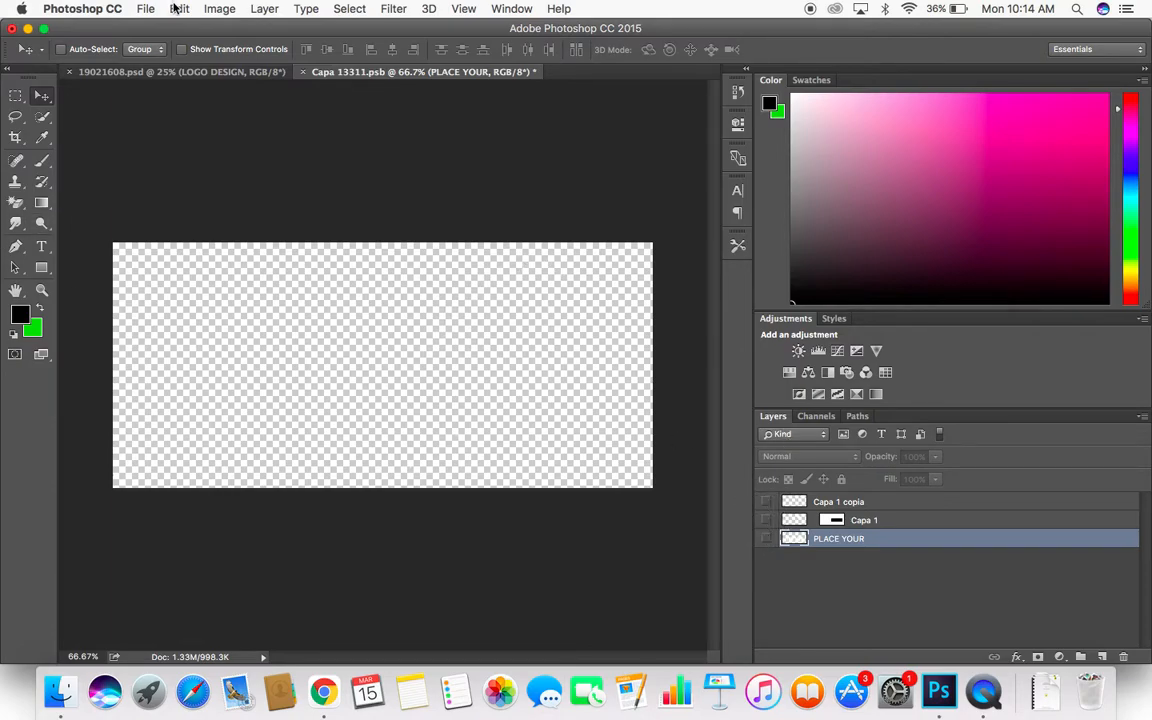
# - Place digification-logo.png from the Desktop as an embedded image in the logo document
pyautogui.click(145, 12)
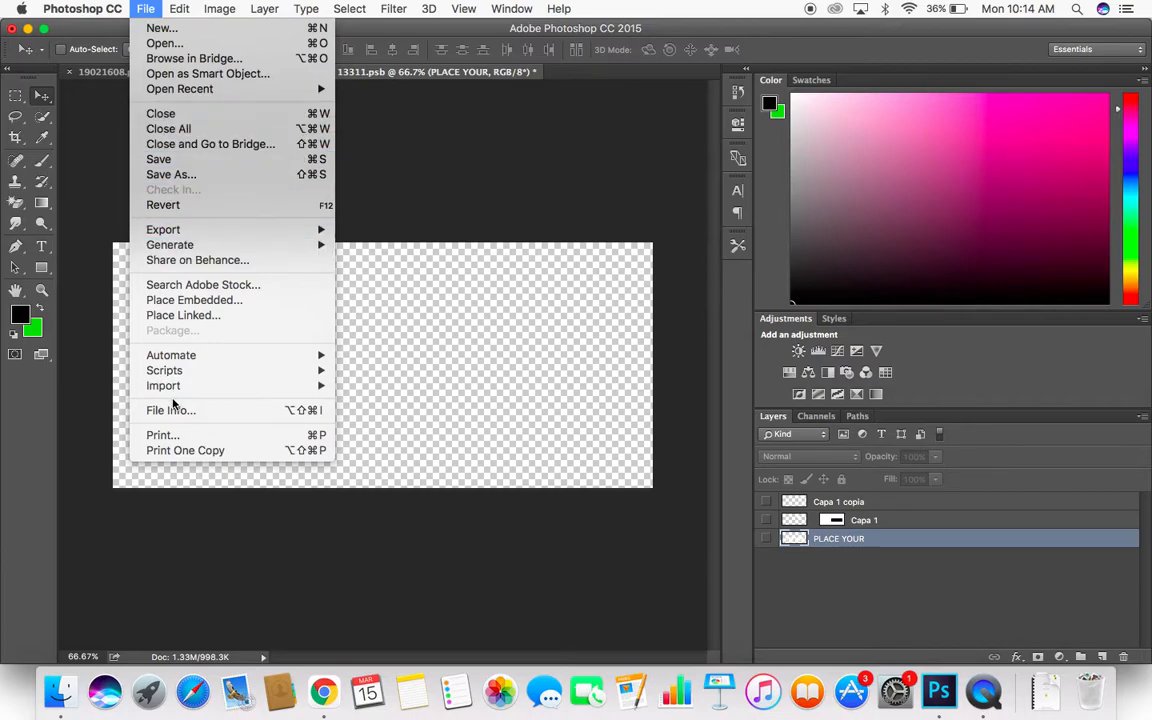
pyautogui.click(181, 302)
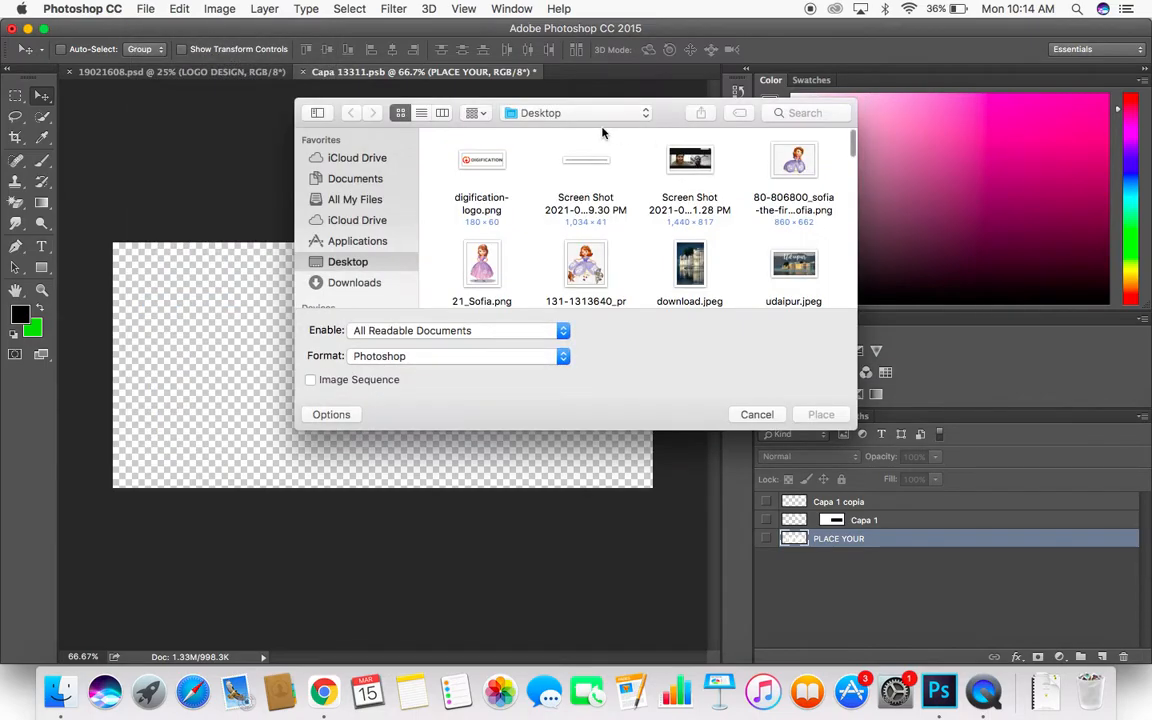
pyautogui.doubleClick(492, 165)
pyautogui.click(314, 50)
pyautogui.moveTo(247, 51); pyautogui.dragTo(375, 70)
pyautogui.press('Return')
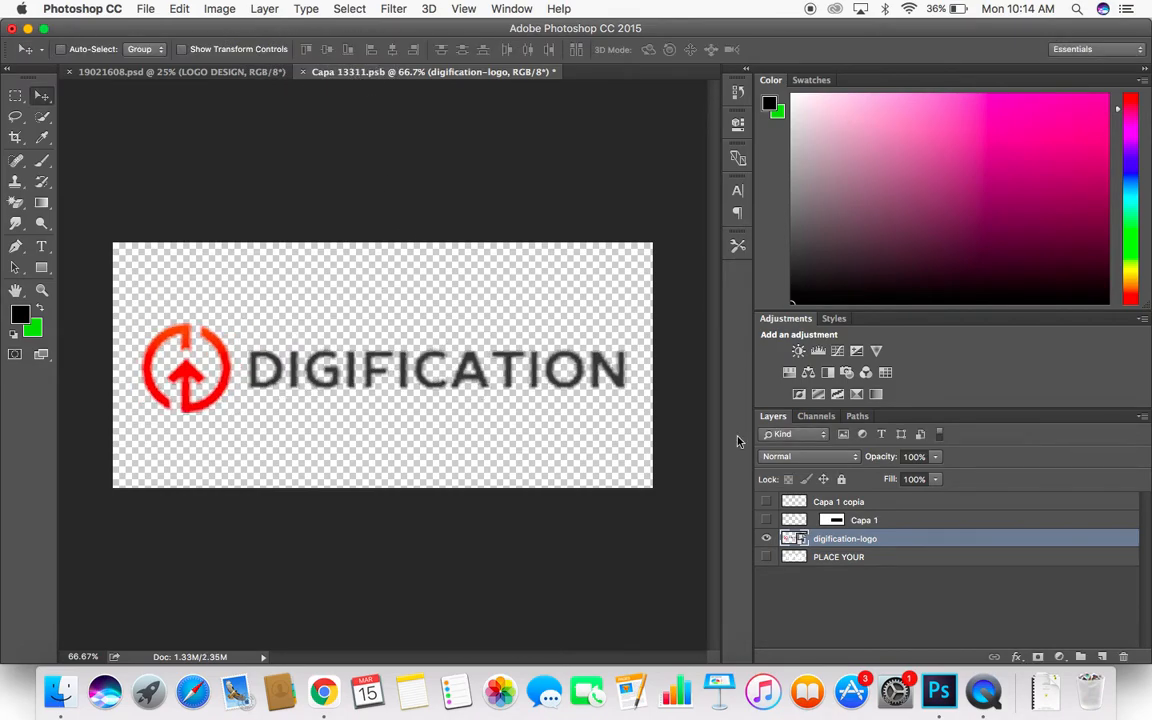
# - Apply a white (ffffff) Color Overlay at 100% opacity to the digification-logo layer
pyautogui.doubleClick(962, 543)
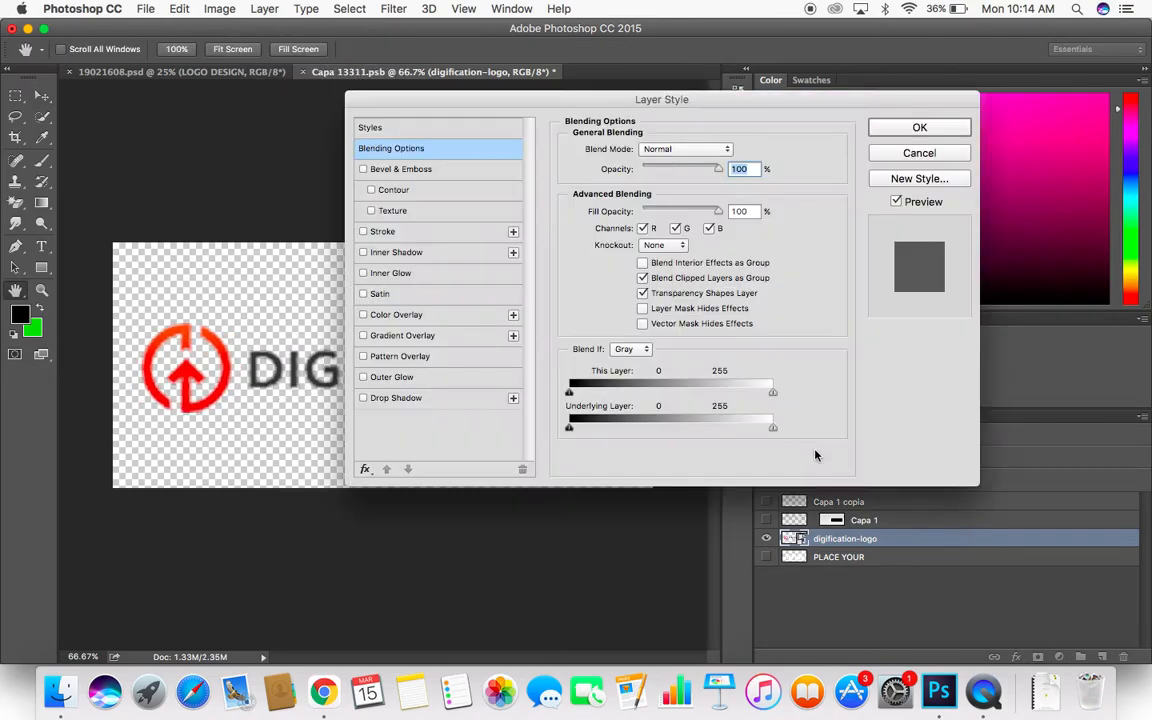
pyautogui.click(409, 317)
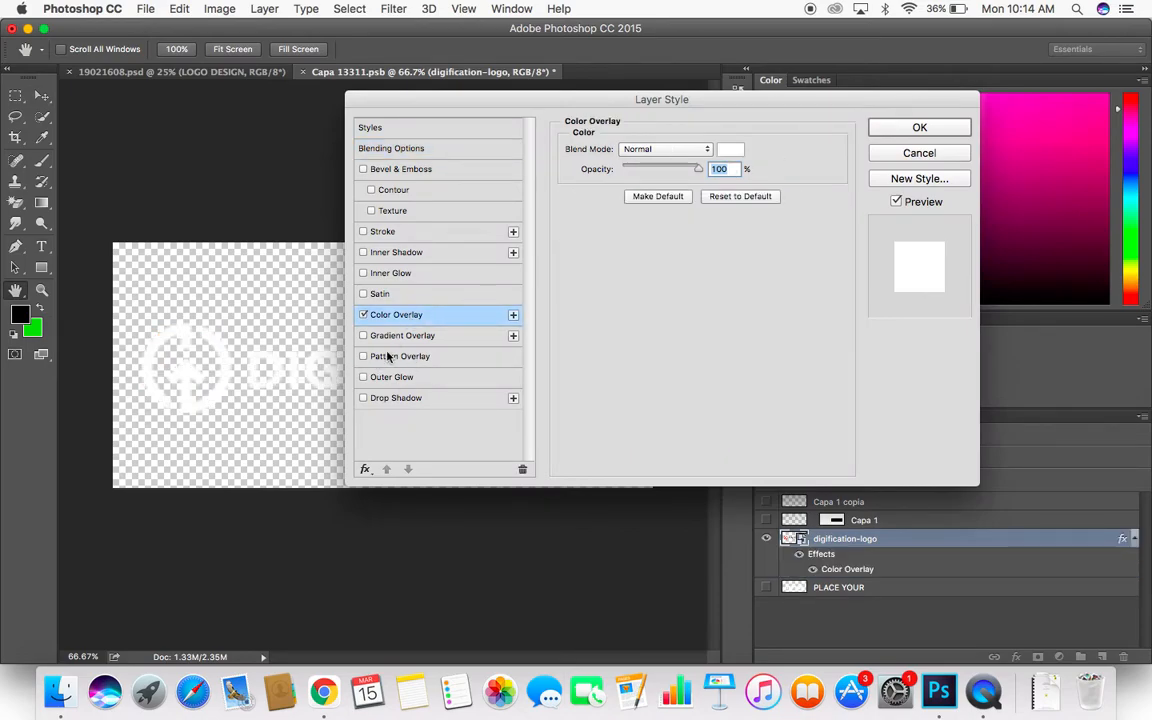
pyautogui.click(733, 152)
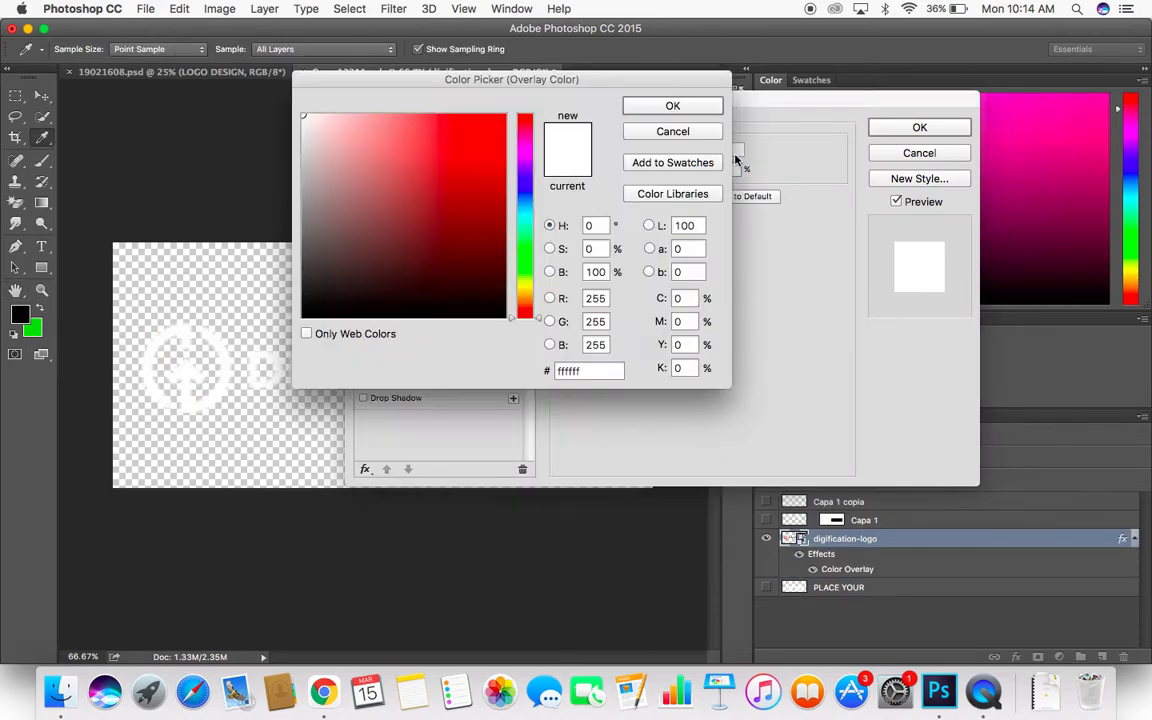
pyautogui.click(673, 107)
pyautogui.click(919, 127)
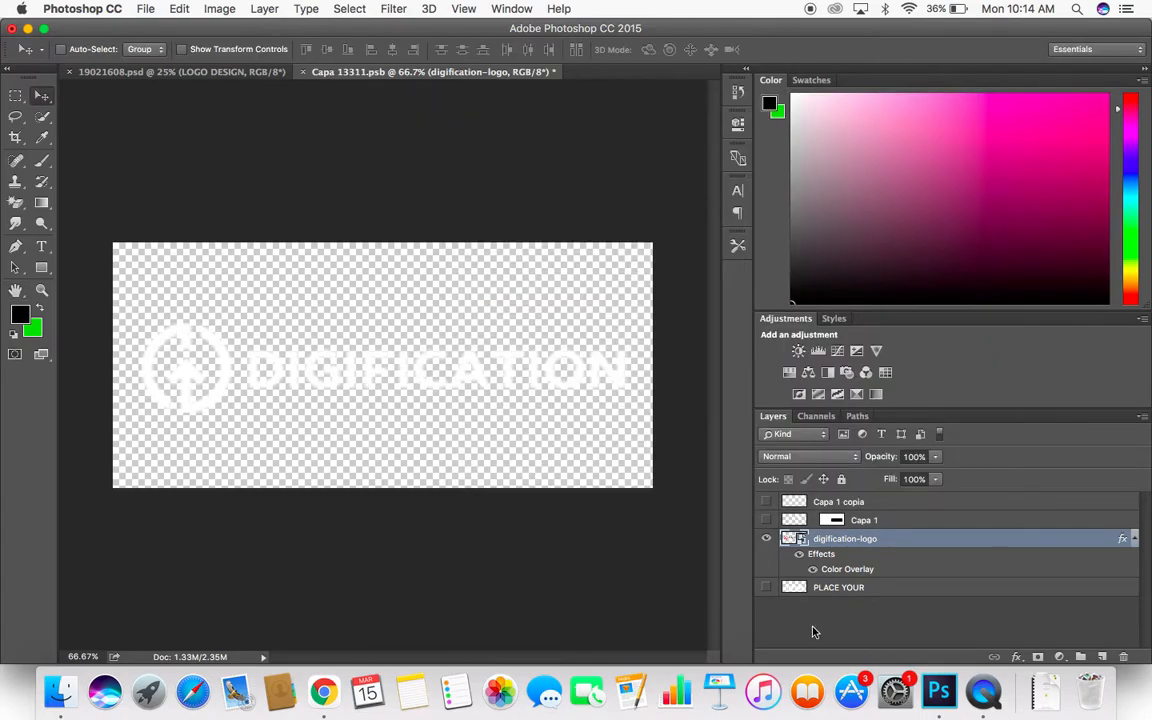
# - Save the edited logo smart object and return to the 19021608.psd mockup
pyautogui.press('super+s')
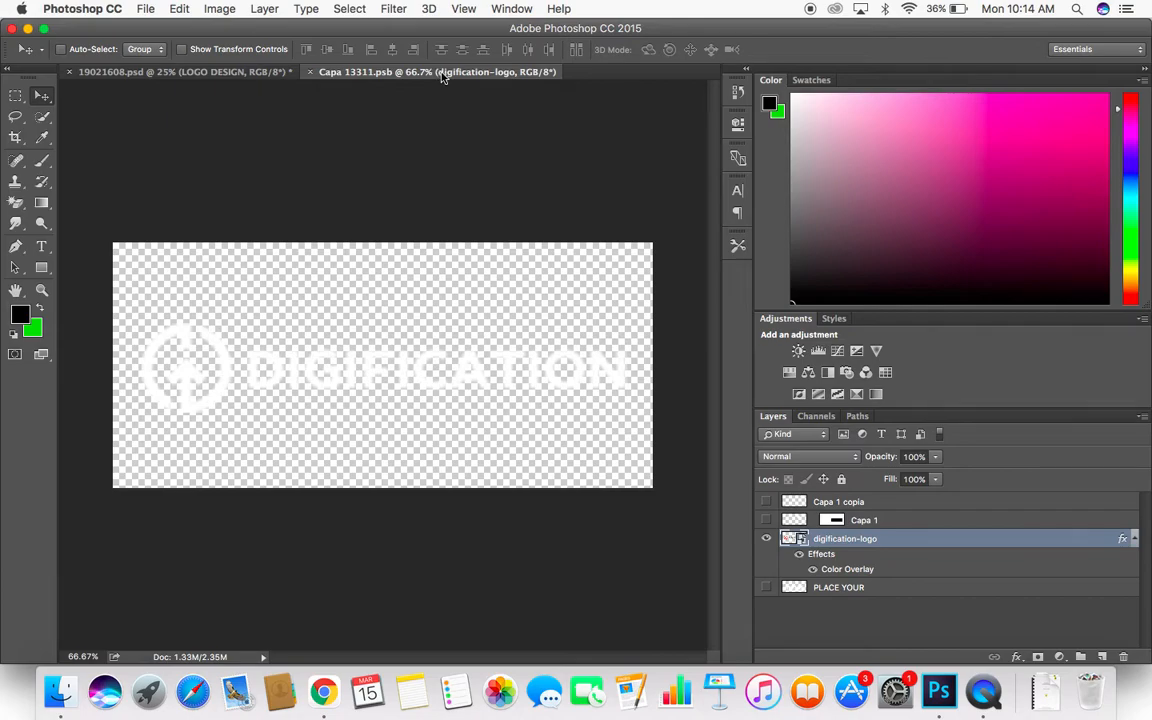
pyautogui.click(189, 75)
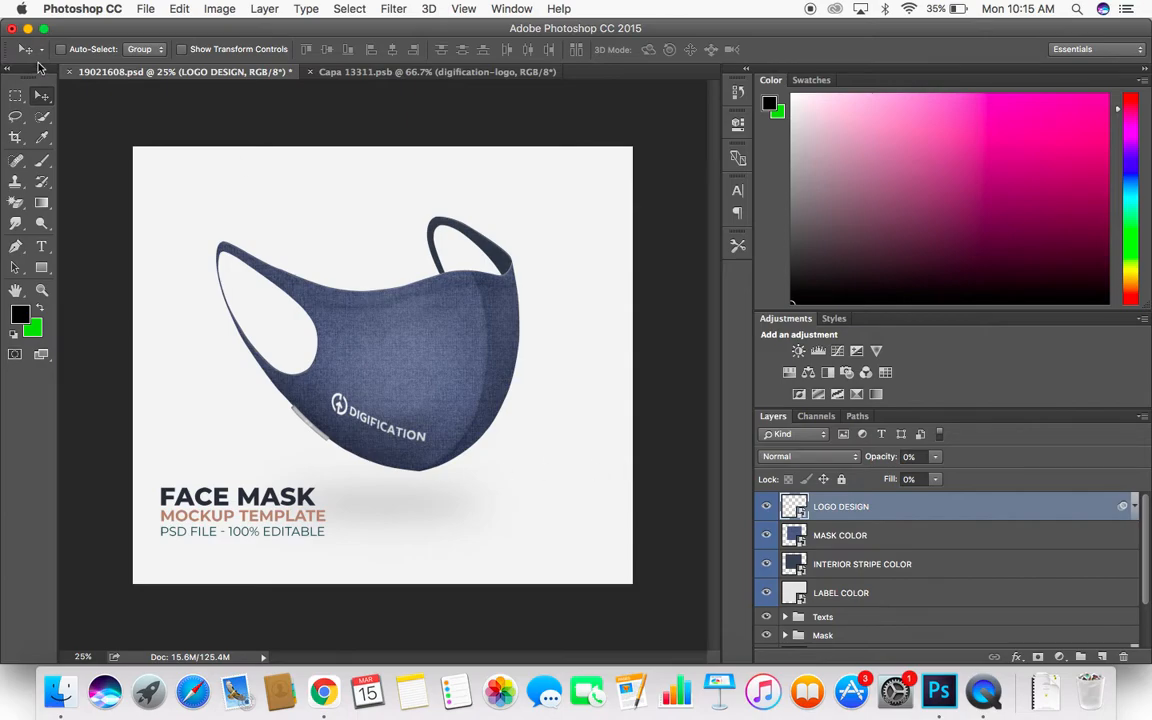
# - Switch back to Freepik in the browser, close the facemask preview and open the Urban billboard mockup from the results
pyautogui.hotkey('ctrl', 'Right')
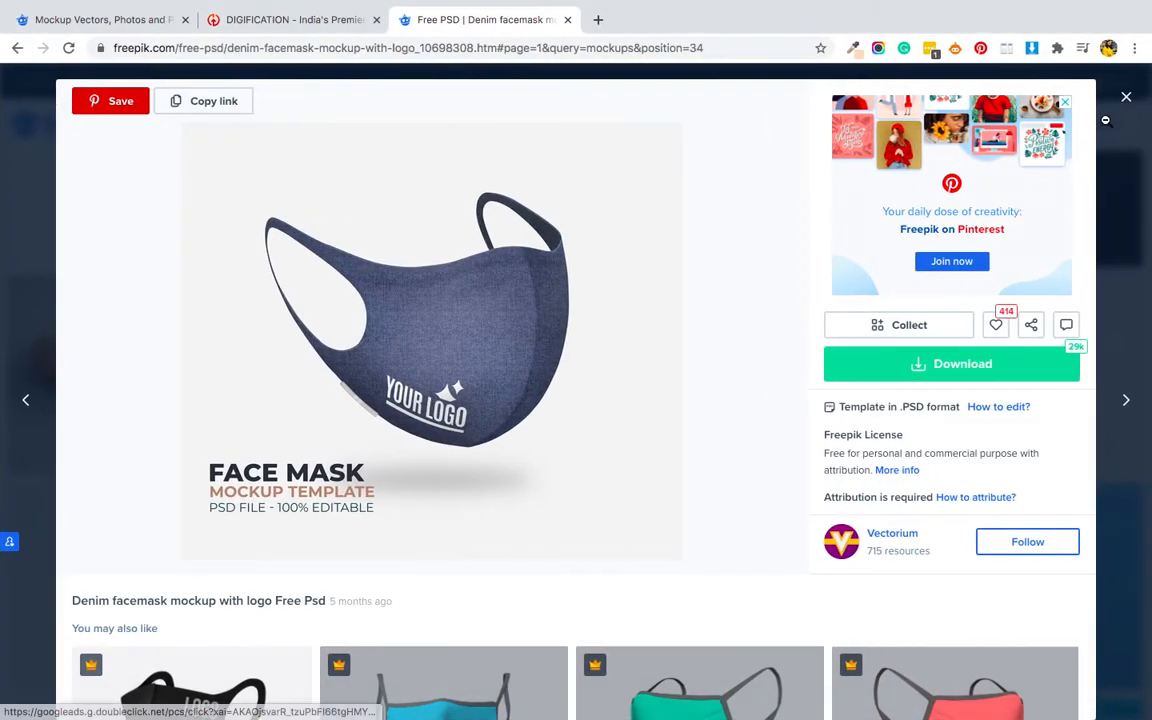
pyautogui.click(1126, 99)
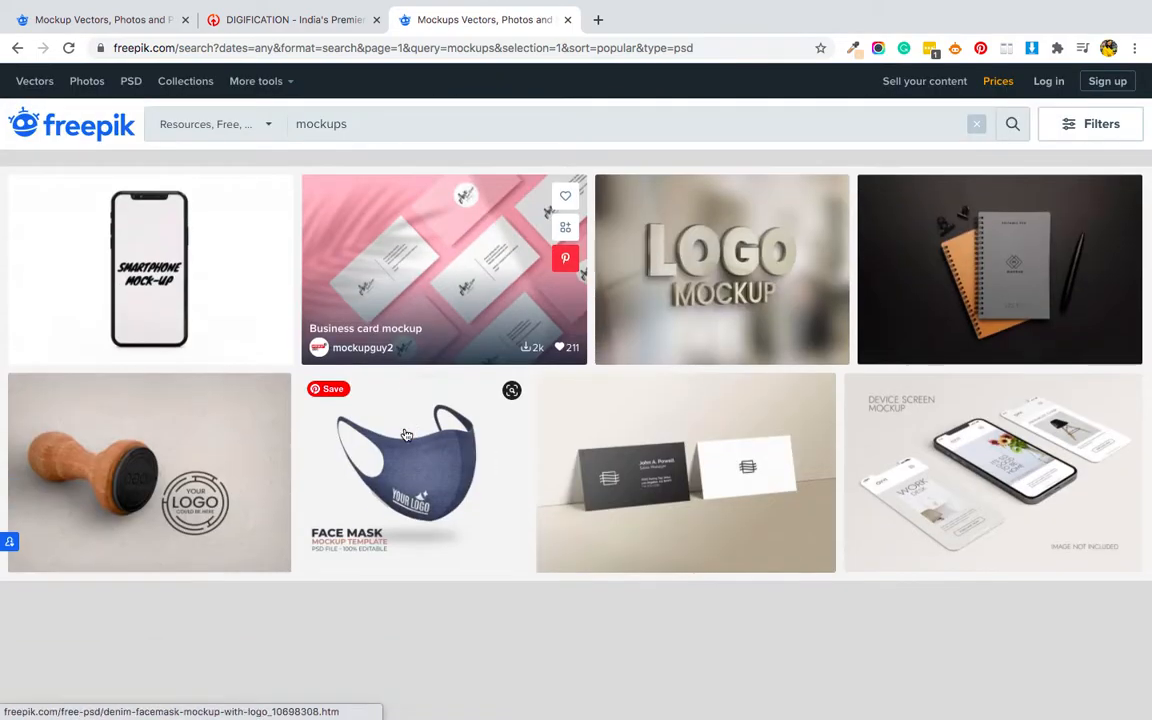
pyautogui.scroll(-2, 407, 433)
pyautogui.scroll(-15, 407, 433)
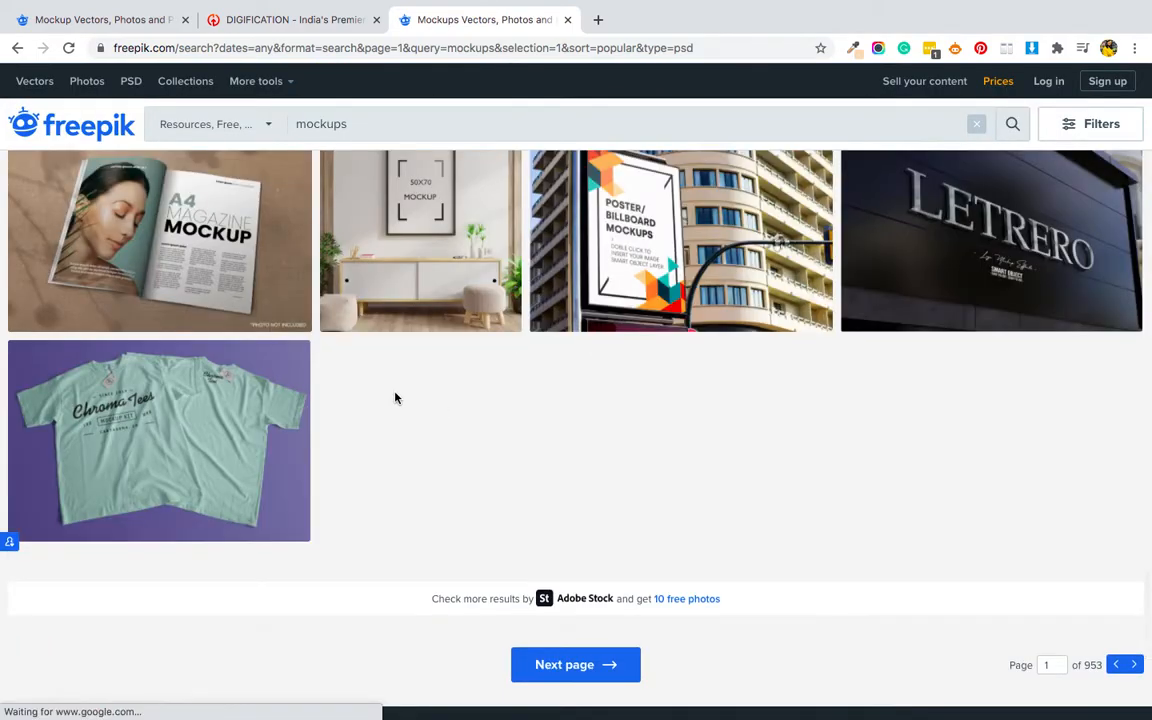
pyautogui.scroll(-4, 396, 396)
pyautogui.scroll(5, 146, 311)
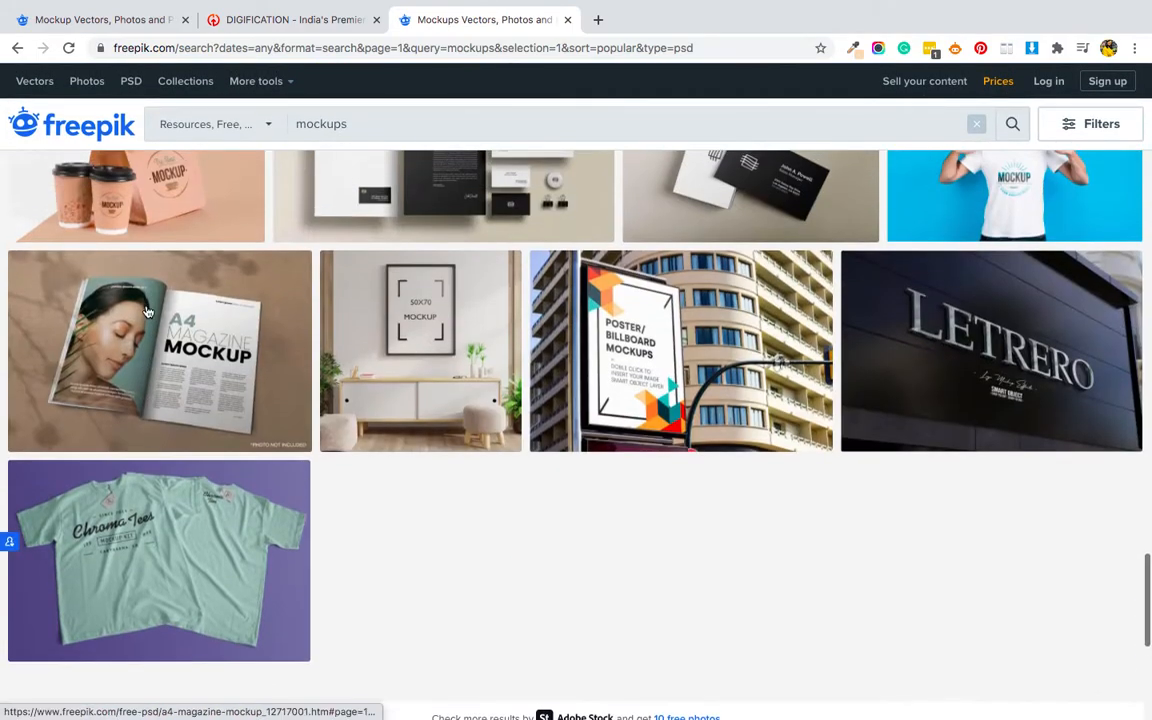
pyautogui.click(665, 332)
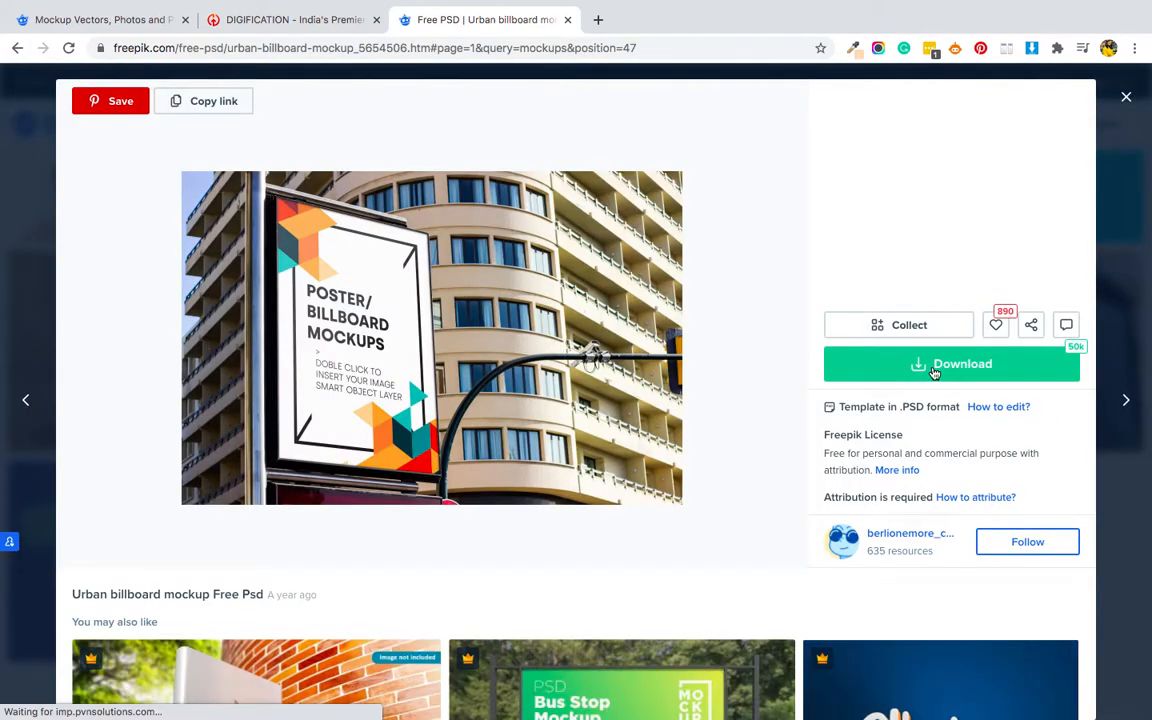
# - Request the free download of the Urban billboard mockup and proceed to log in to the Freepik account
pyautogui.click(920, 365)
pyautogui.click(908, 540)
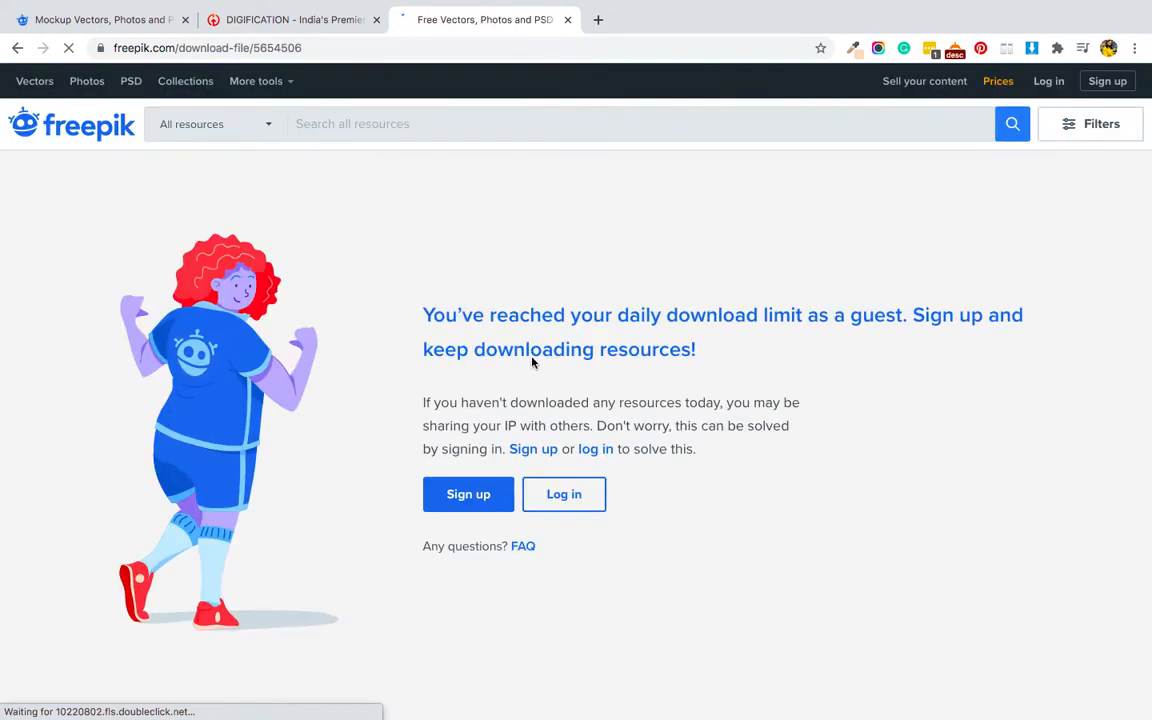
pyautogui.click(577, 503)
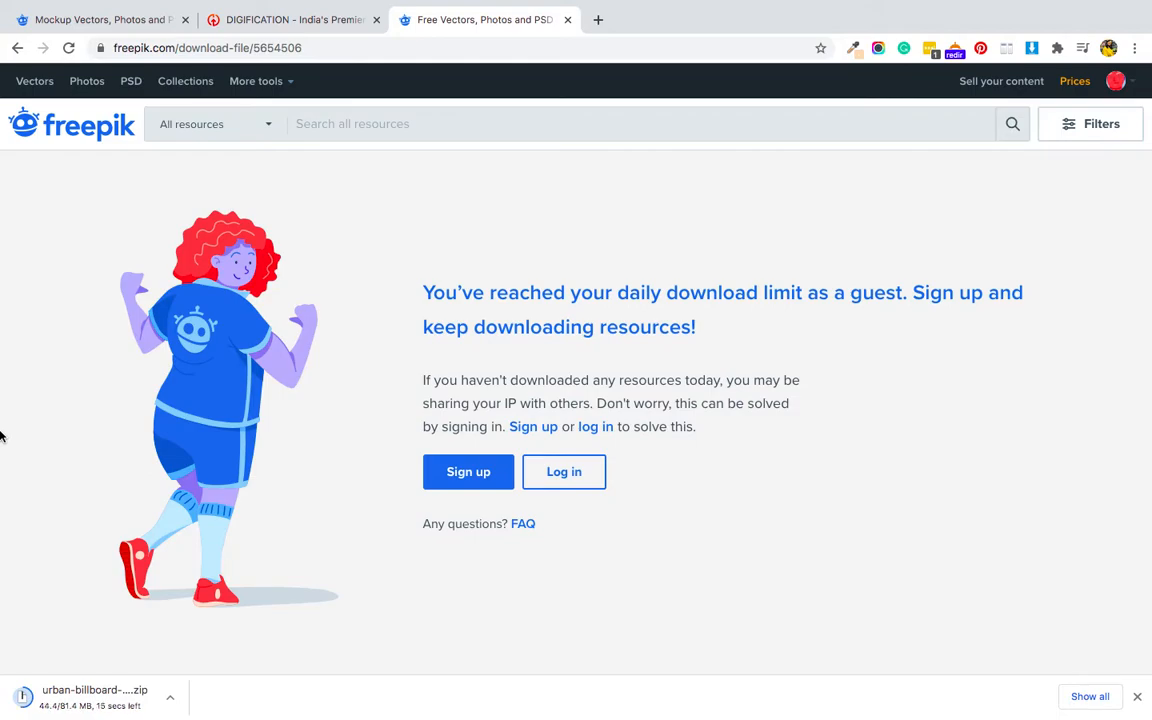
# - Go to the Freepik home page while the billboard mockup archive downloads
pyautogui.moveTo(124, 228)
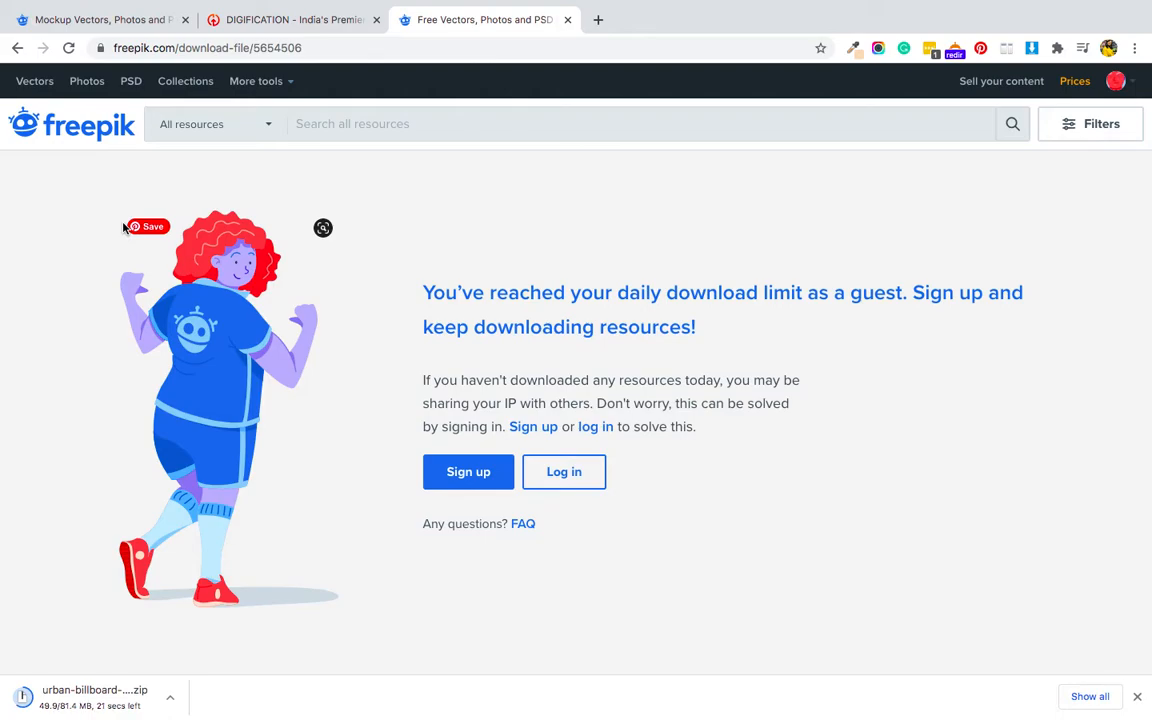
pyautogui.click(100, 124)
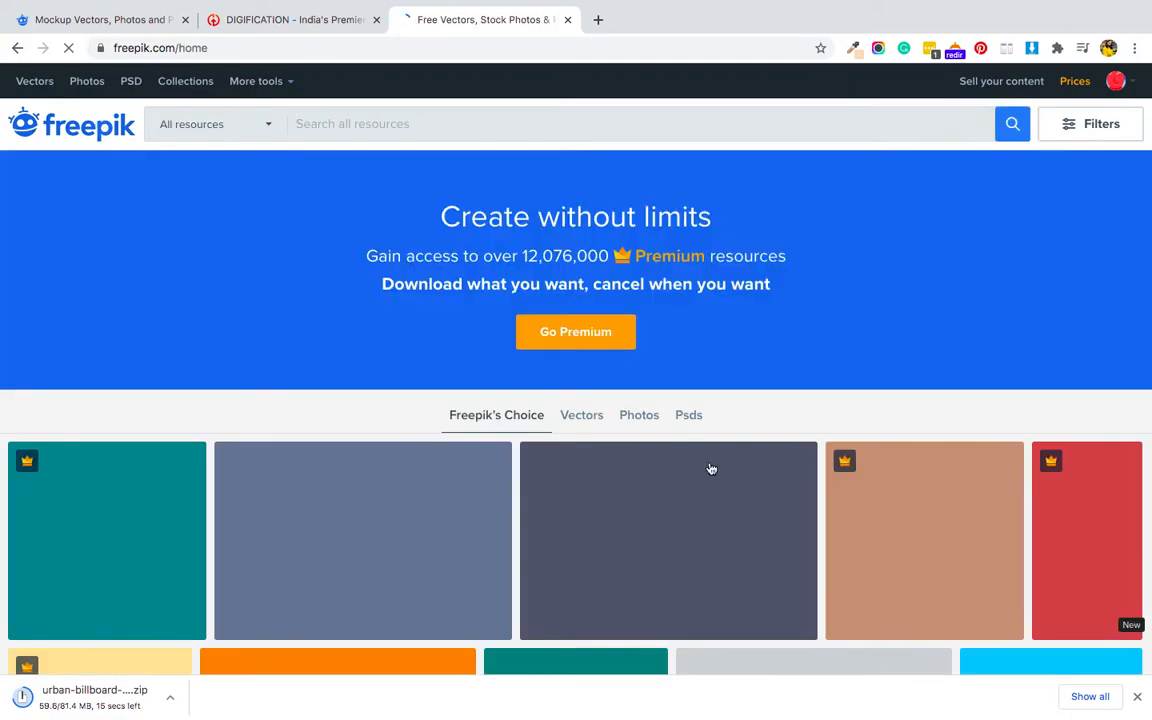
pyautogui.scroll(-3, 711, 469)
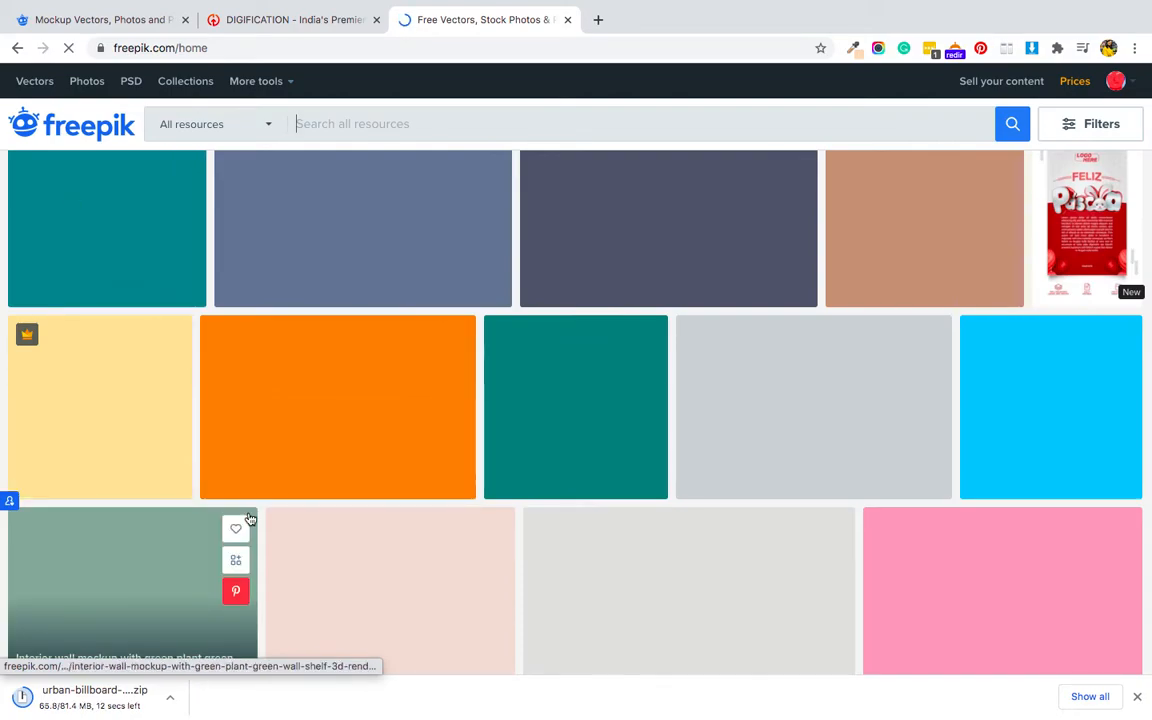
pyautogui.scroll(-3, 72, 607)
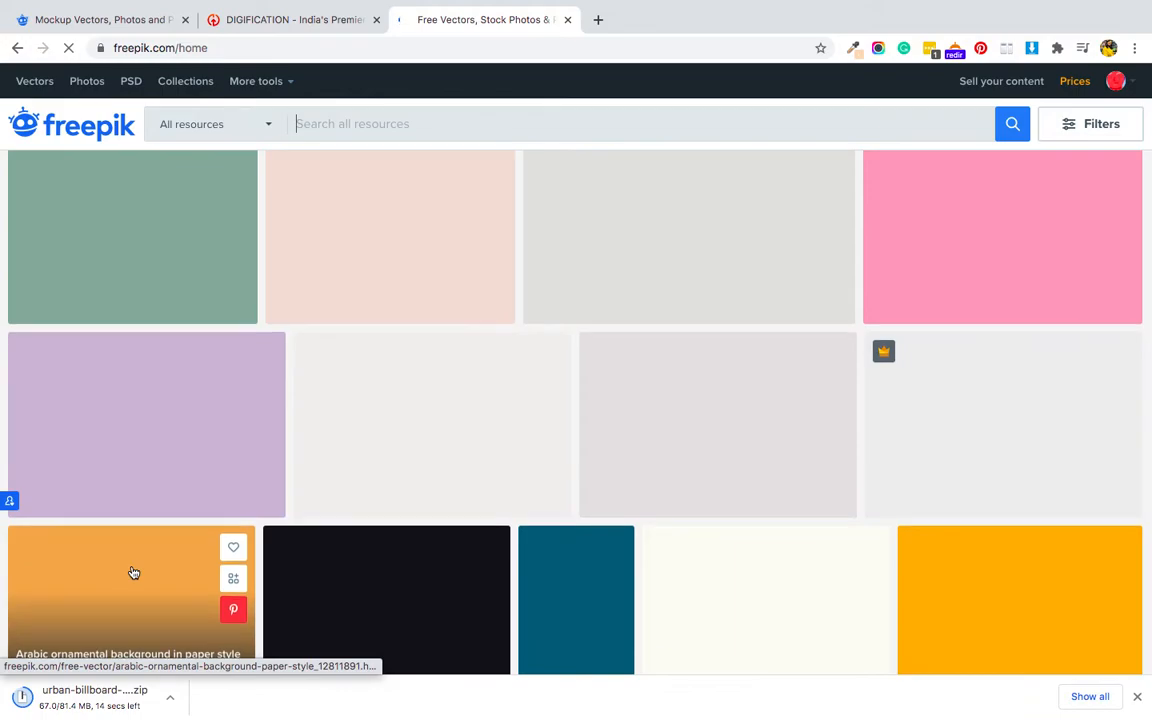
pyautogui.scroll(7, 134, 572)
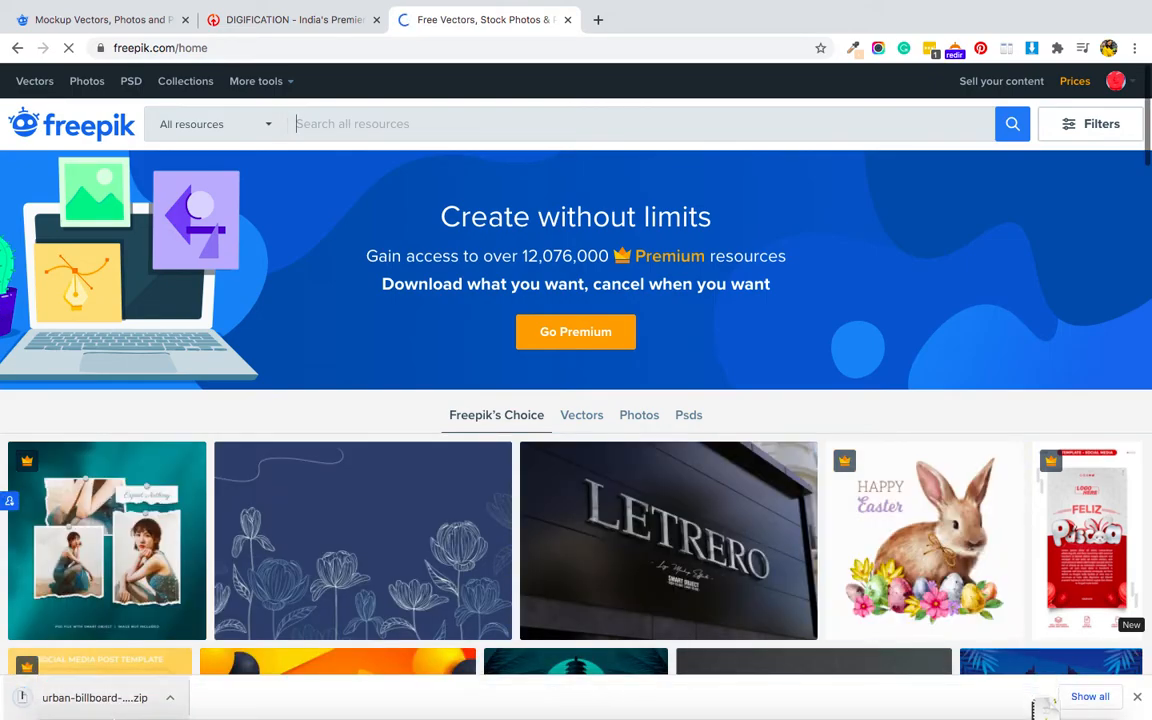
# - Unpack the downloaded urban billboard archive and open 551.psd from the urban-billboard-mockup folder in Photoshop
pyautogui.click(71, 704)
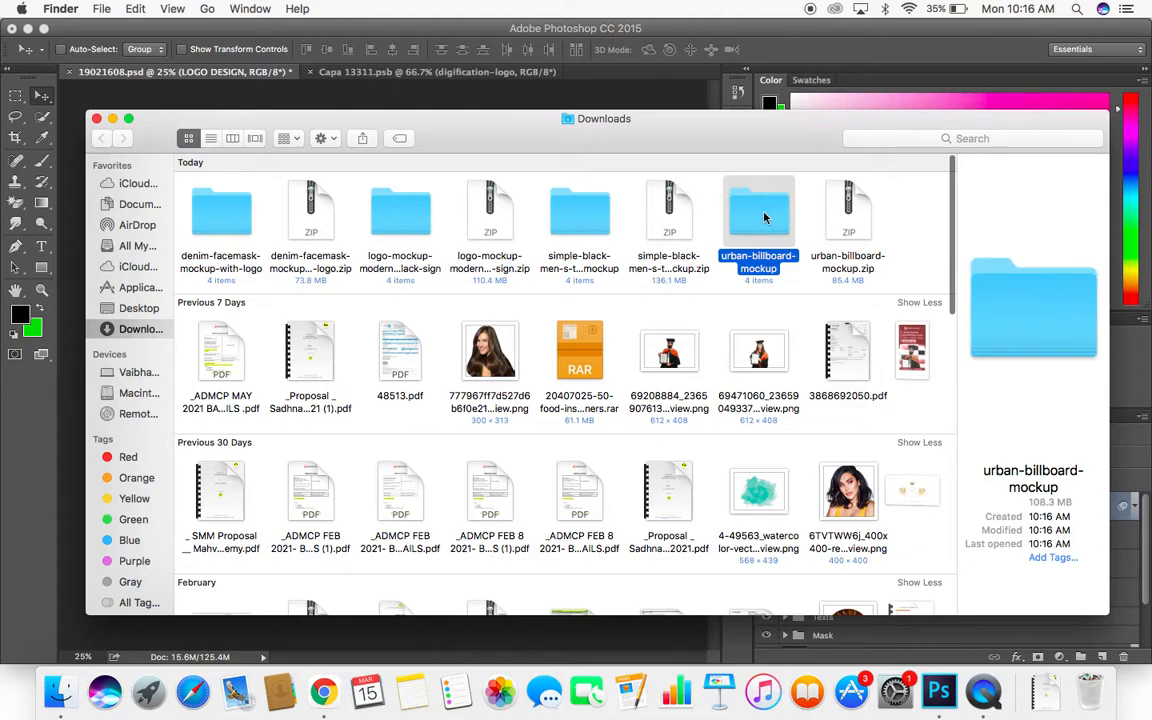
pyautogui.doubleClick(764, 217)
pyautogui.click(325, 202)
pyautogui.doubleClick(325, 202)
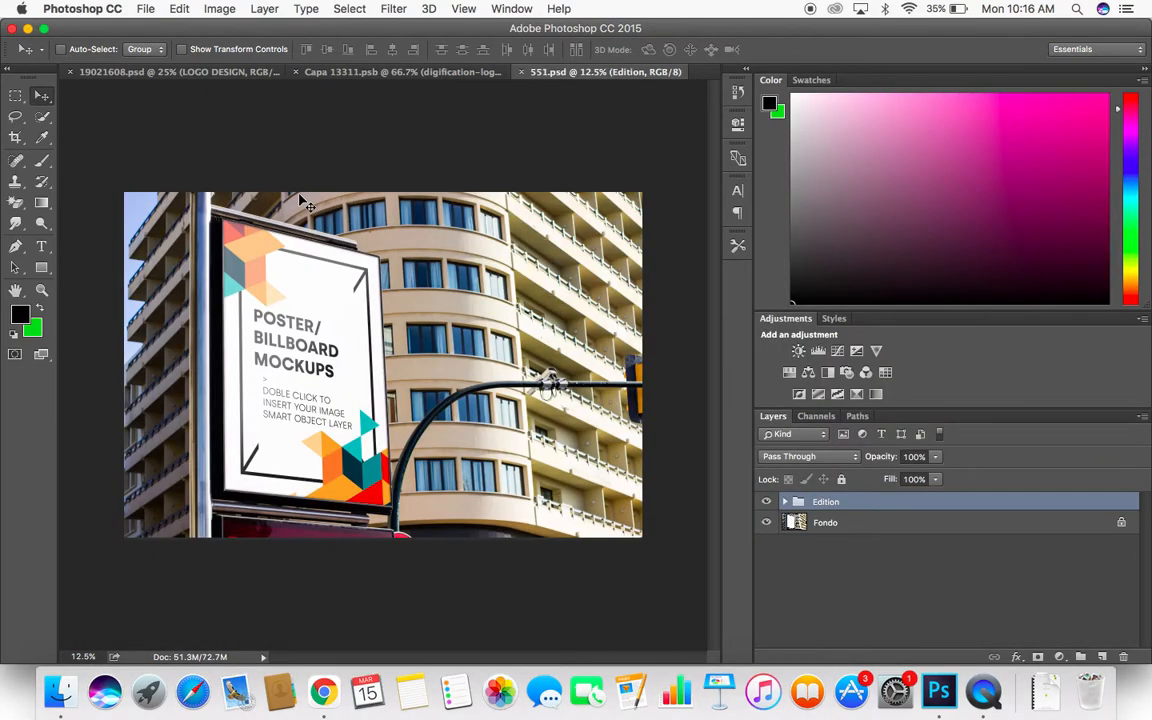
# - Hide and show the Fondo layer and the Edition group in turn to check what each contains
pyautogui.click(789, 526)
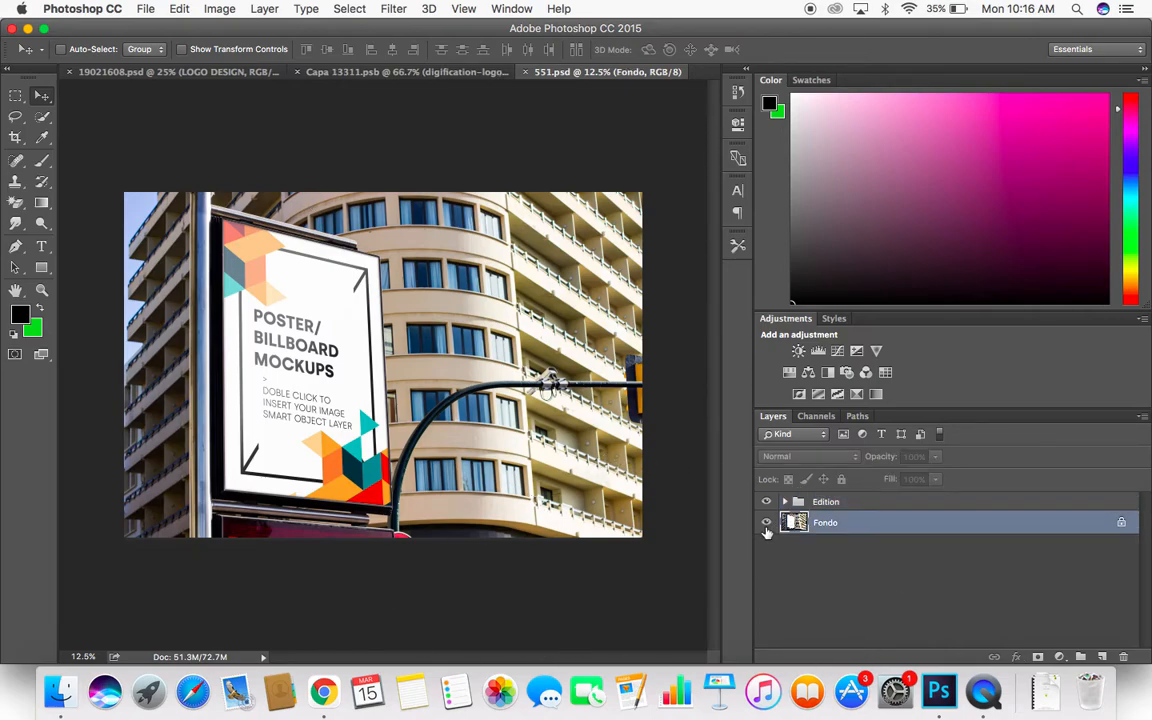
pyautogui.click(766, 529)
pyautogui.click(766, 527)
pyautogui.click(767, 504)
pyautogui.click(767, 504)
# - Expand the Edition and Poster groups and open the "Place your design here" smart object for editing
pyautogui.click(825, 503)
pyautogui.click(785, 503)
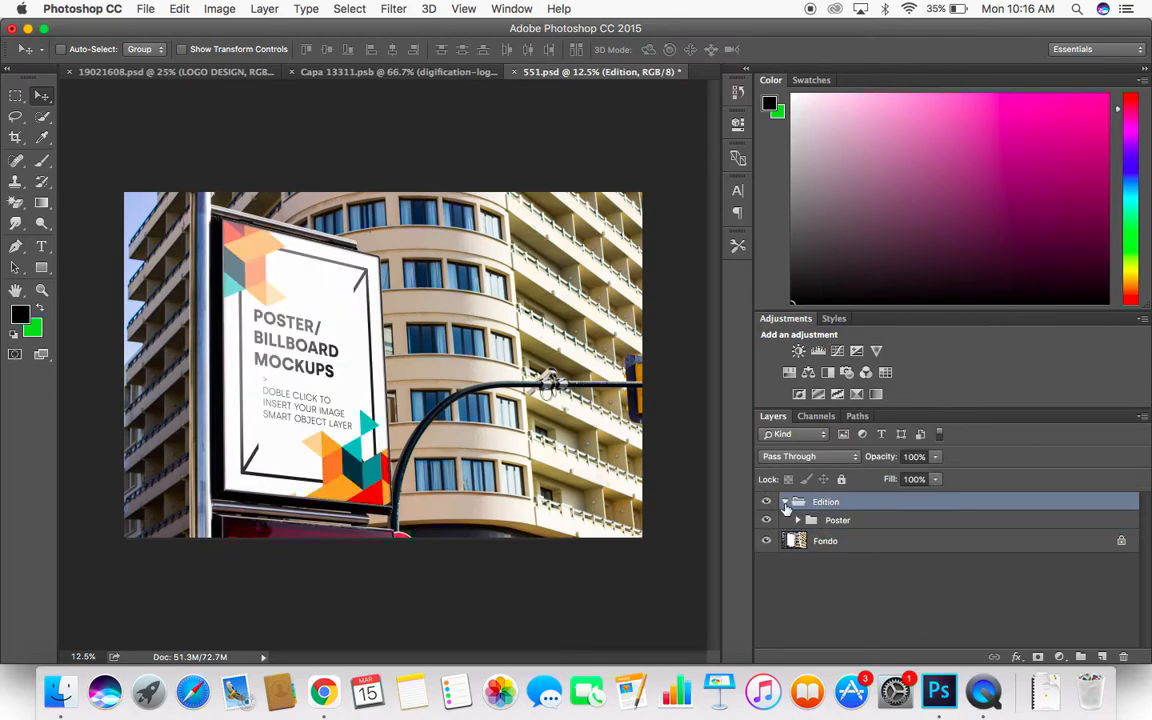
pyautogui.click(798, 521)
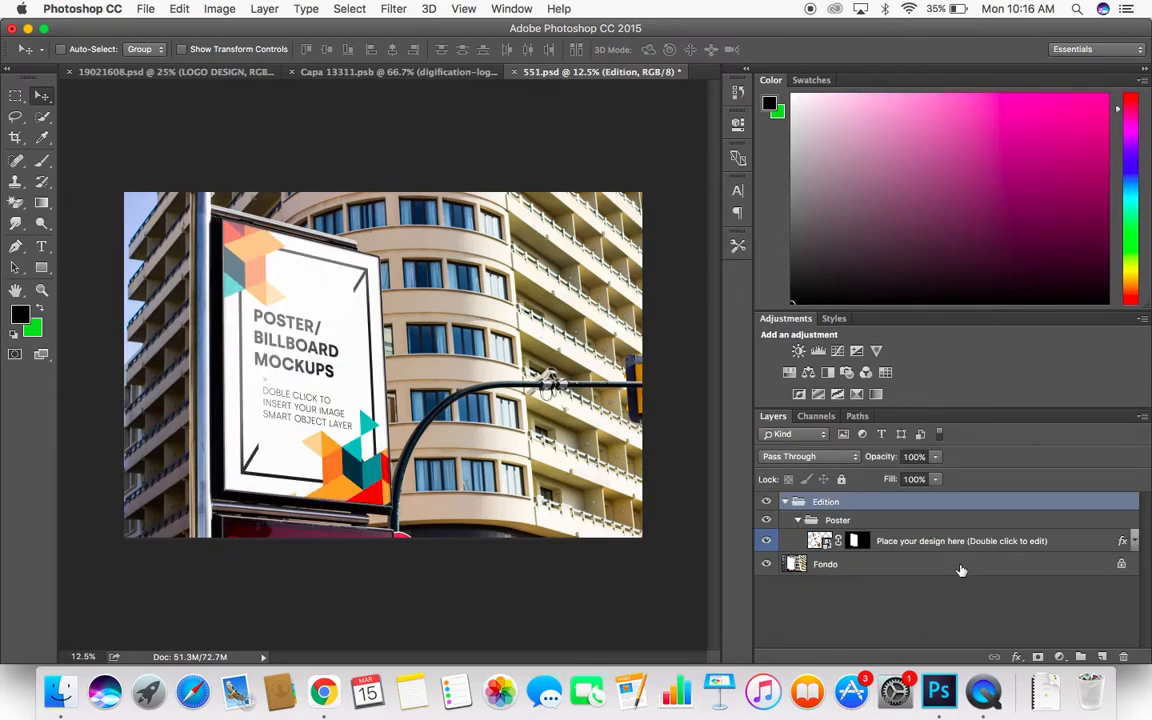
pyautogui.click(900, 543)
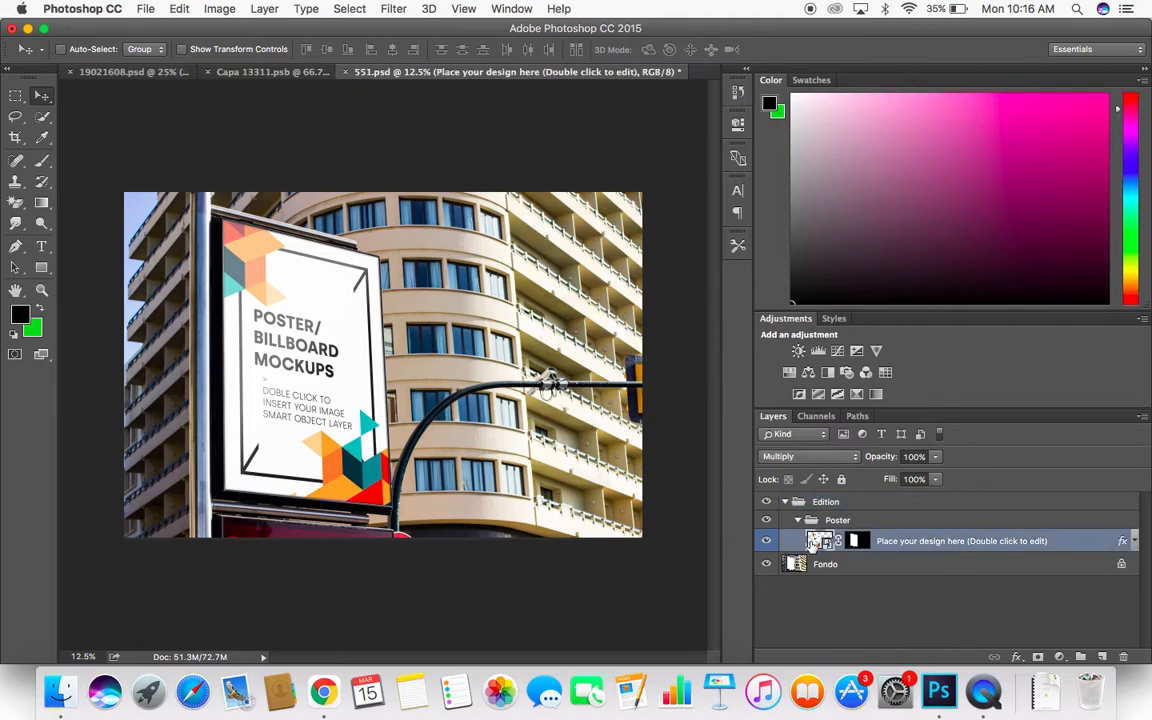
pyautogui.doubleClick(816, 543)
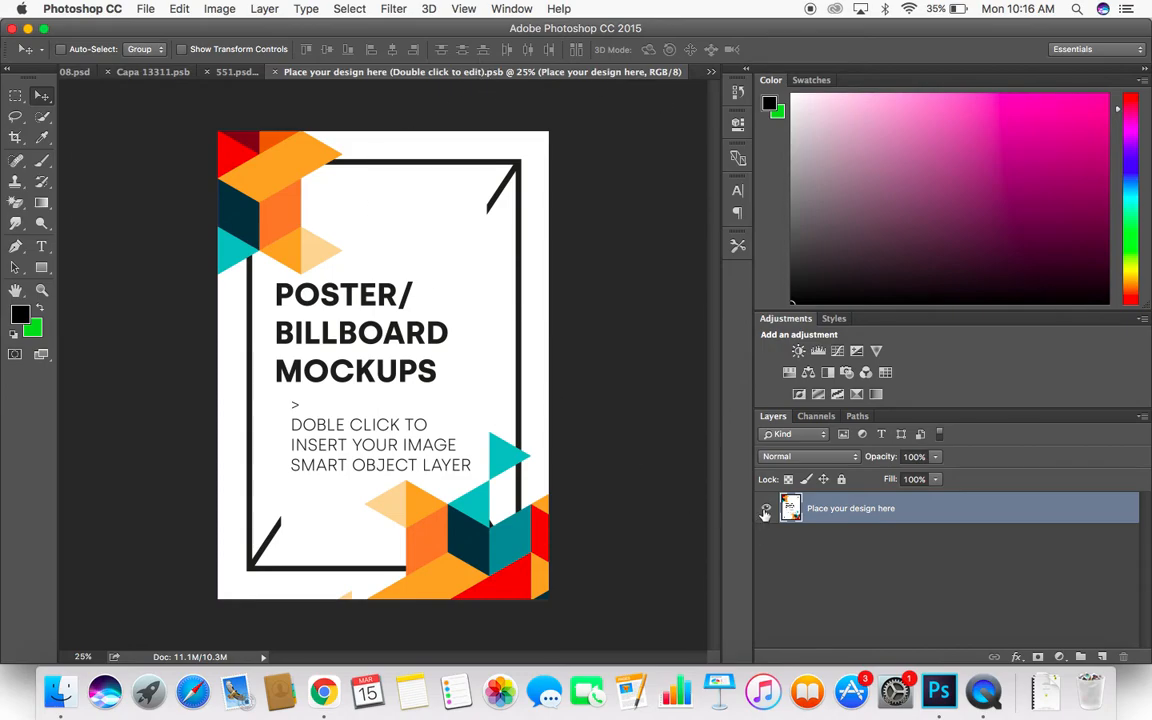
# - Hide the placeholder design layer and place ad (1).png from the Downloads folder as an embedded image
pyautogui.press('super+comma')
pyautogui.click(143, 10)
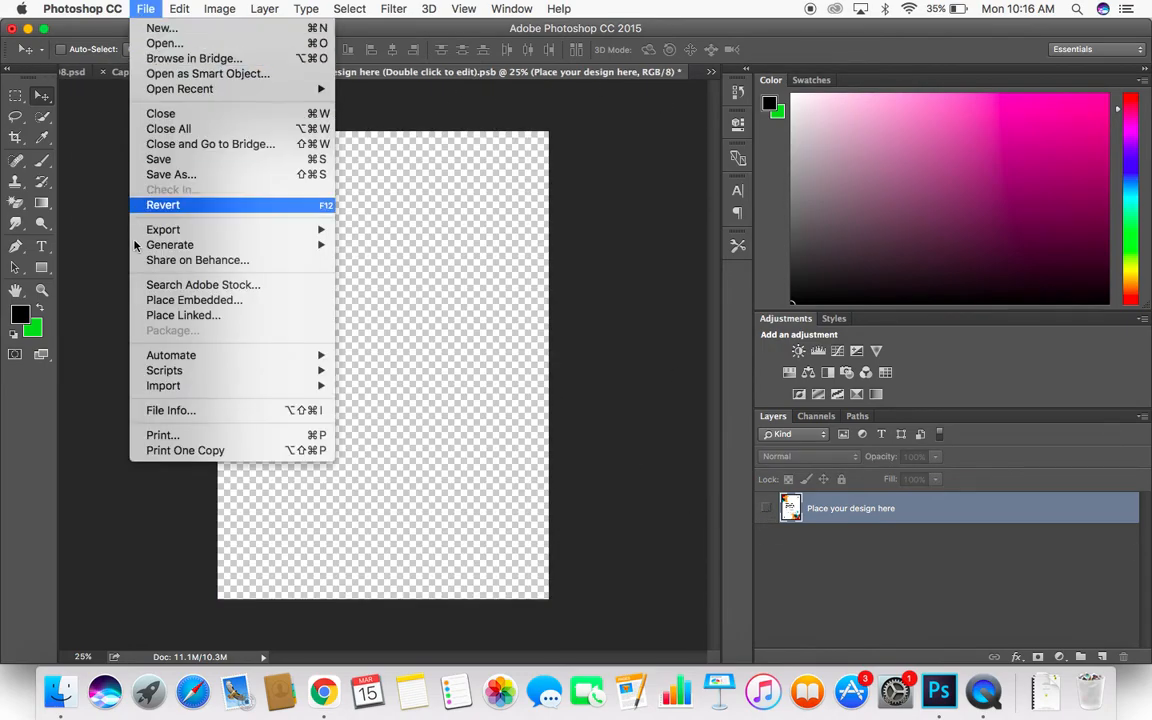
pyautogui.click(140, 302)
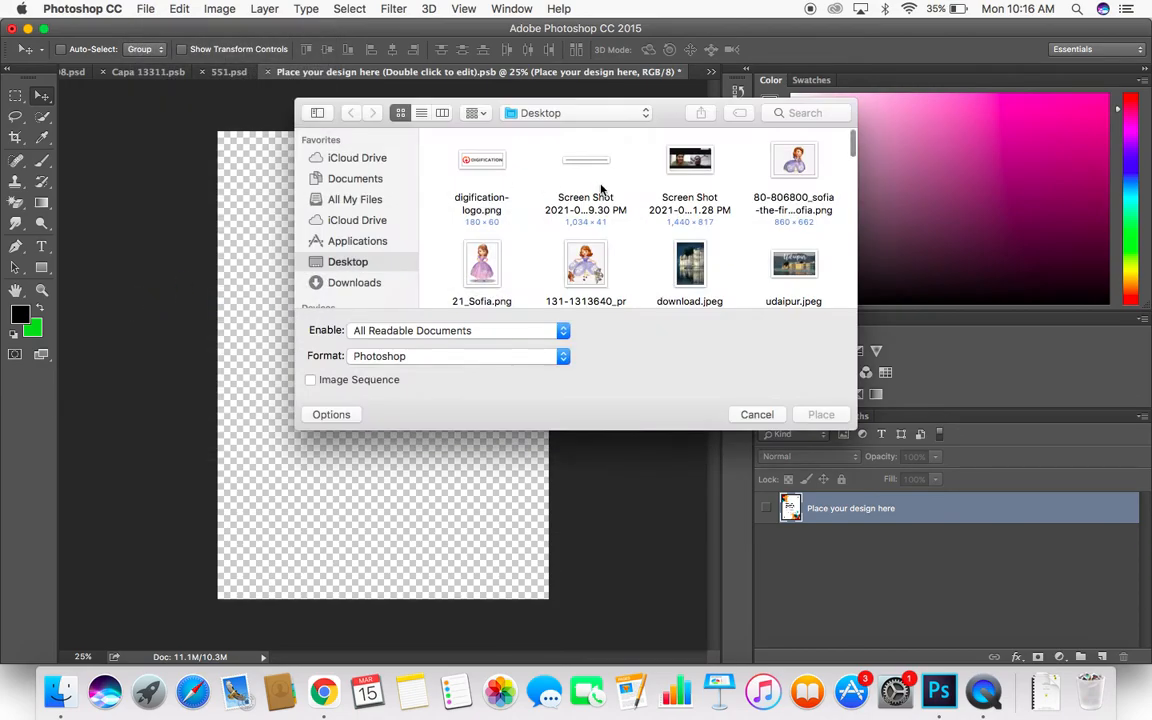
pyautogui.scroll(-3, 601, 191)
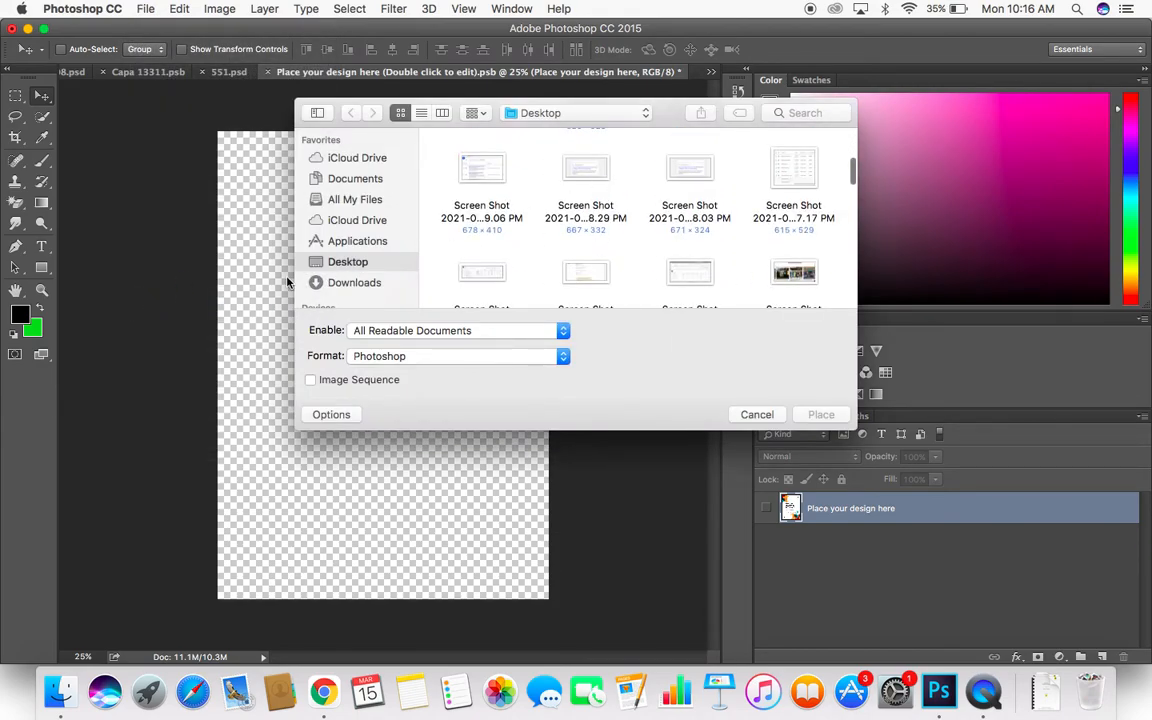
pyautogui.click(348, 281)
pyautogui.scroll(-5, 757, 234)
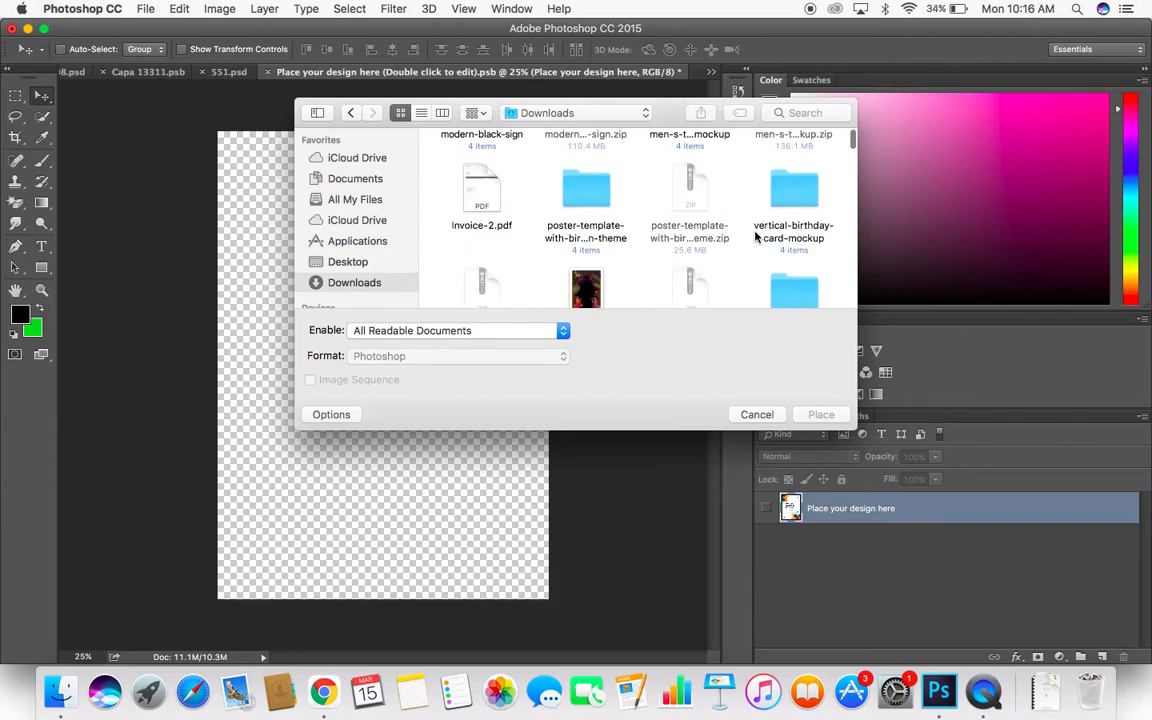
pyautogui.scroll(-10, 757, 237)
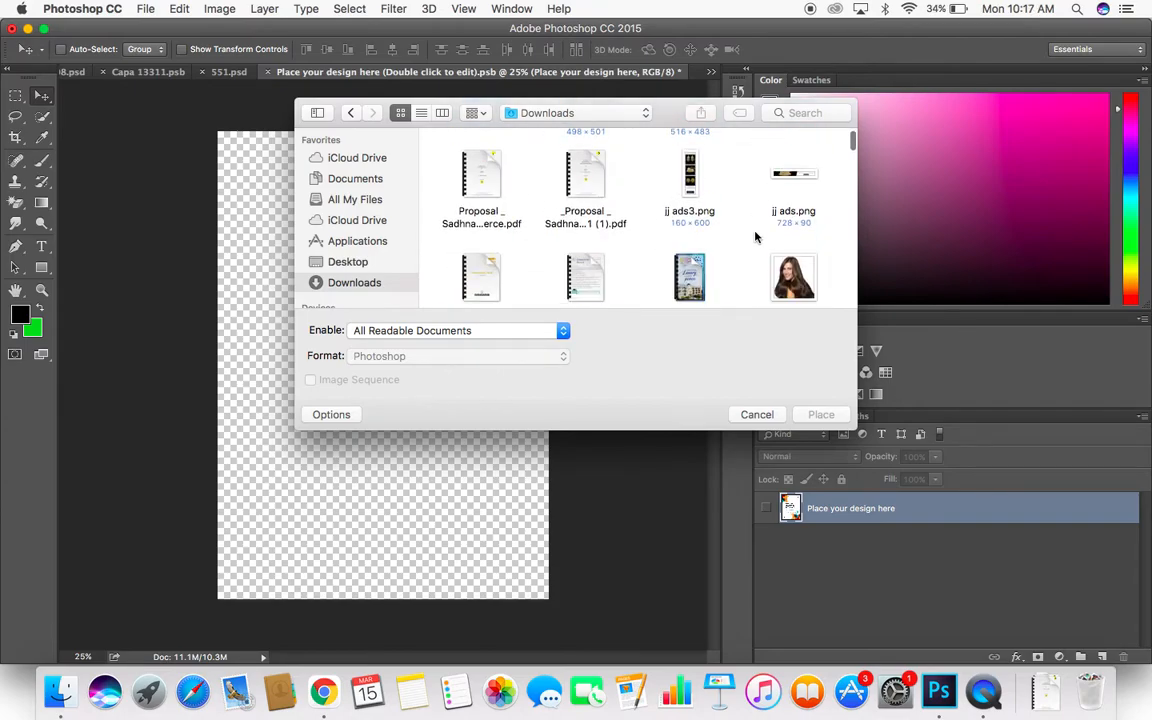
pyautogui.scroll(-10, 757, 237)
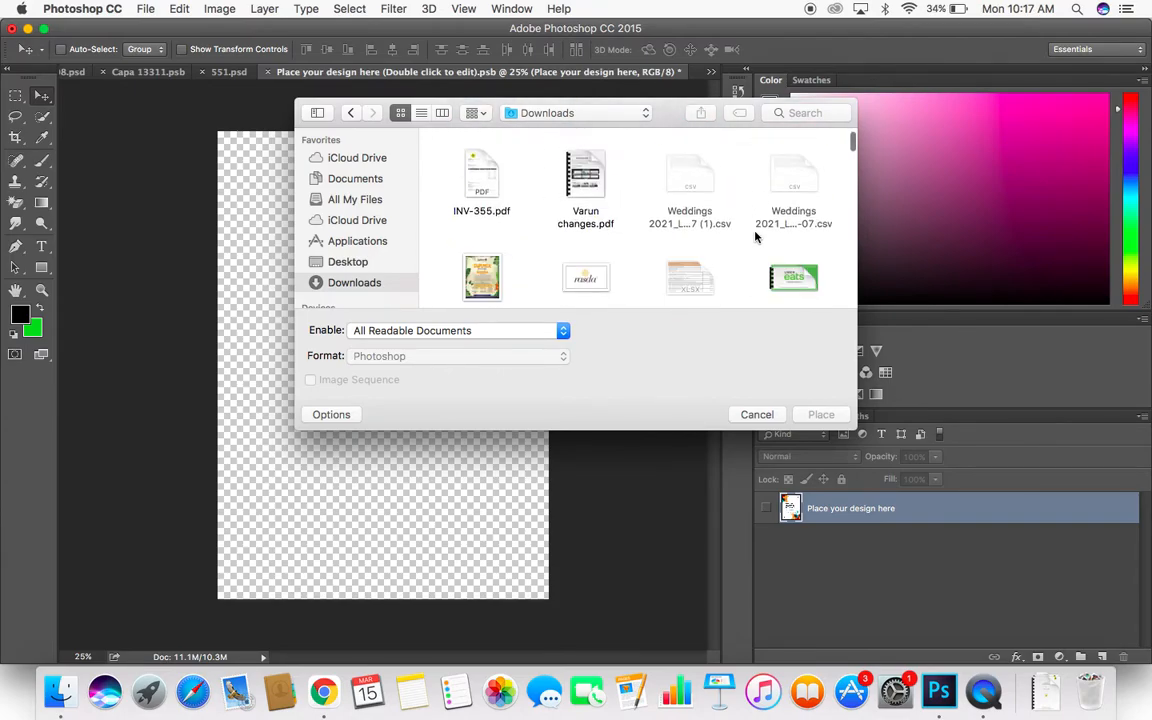
pyautogui.scroll(-10, 757, 237)
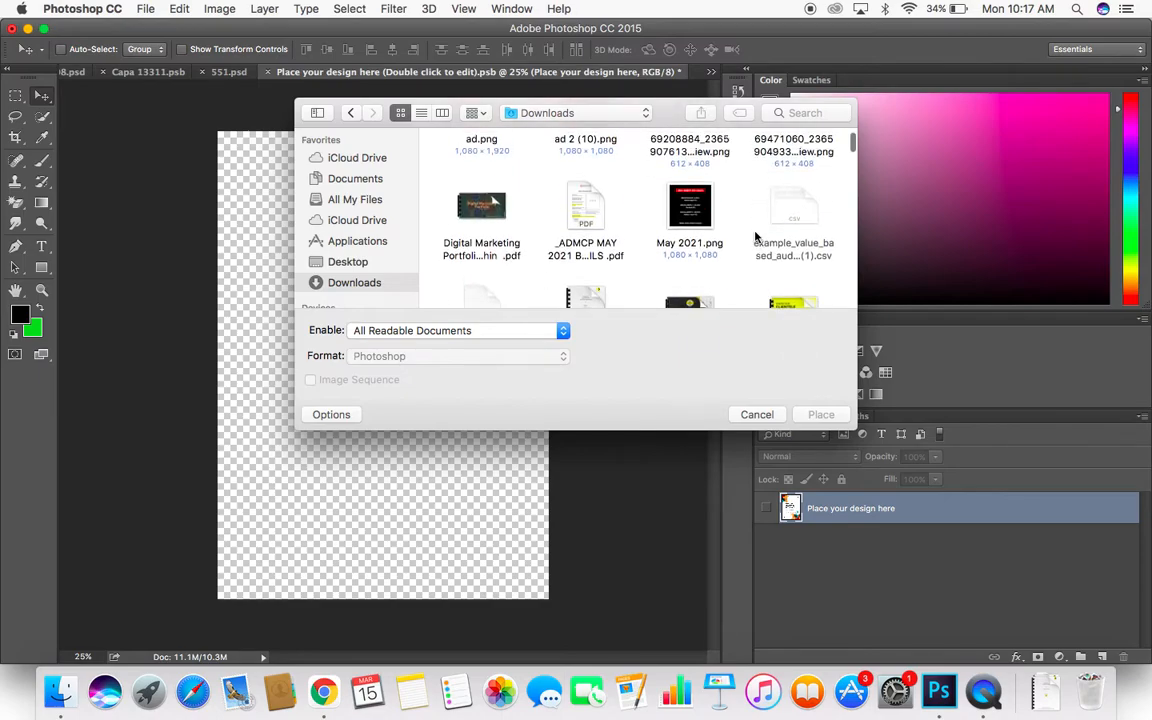
pyautogui.scroll(2, 538, 249)
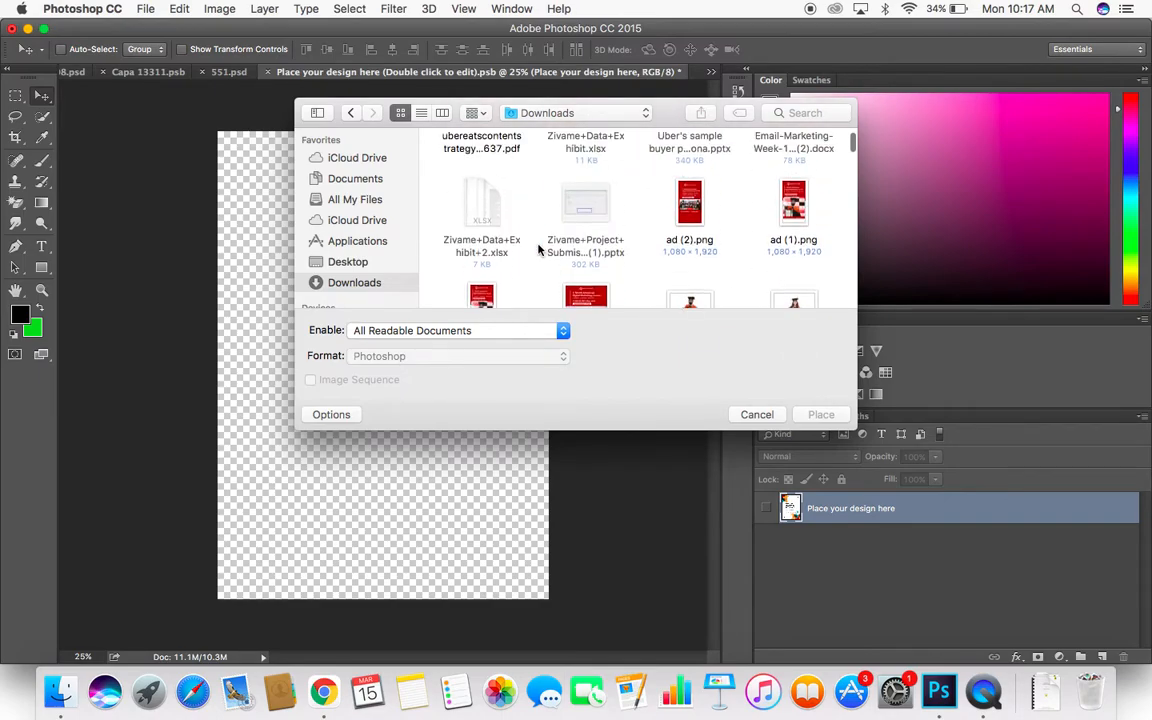
pyautogui.click(791, 205)
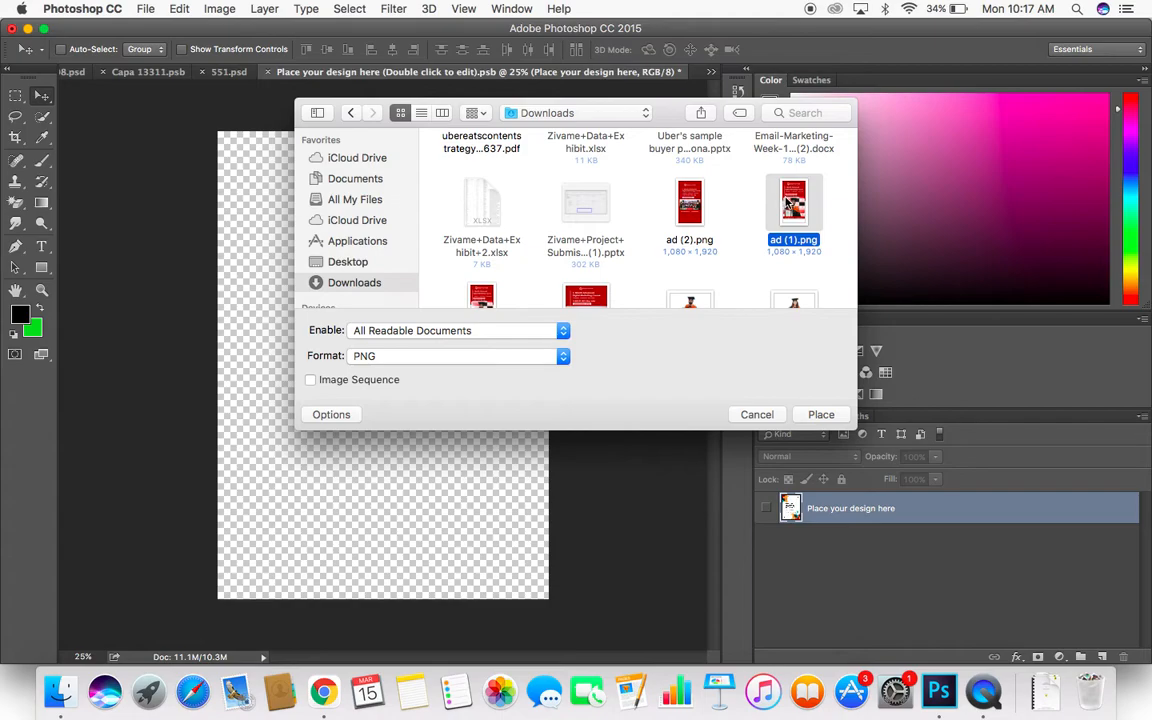
pyautogui.scroll(-2, 791, 205)
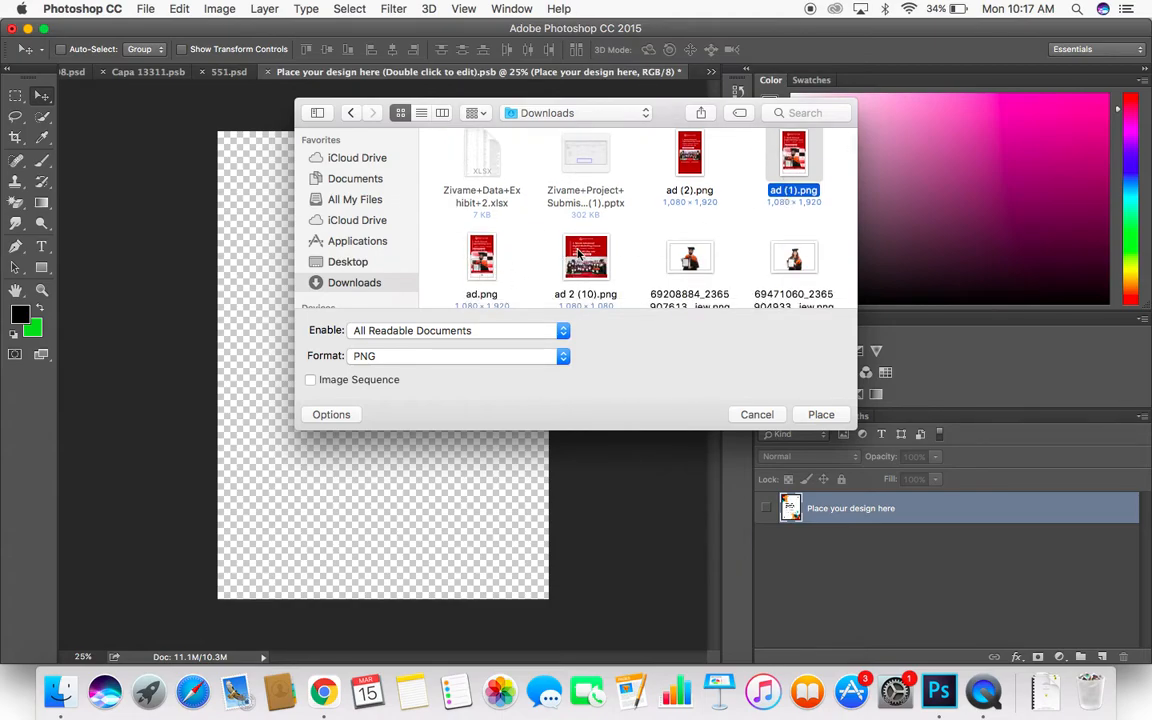
pyautogui.doubleClick(795, 155)
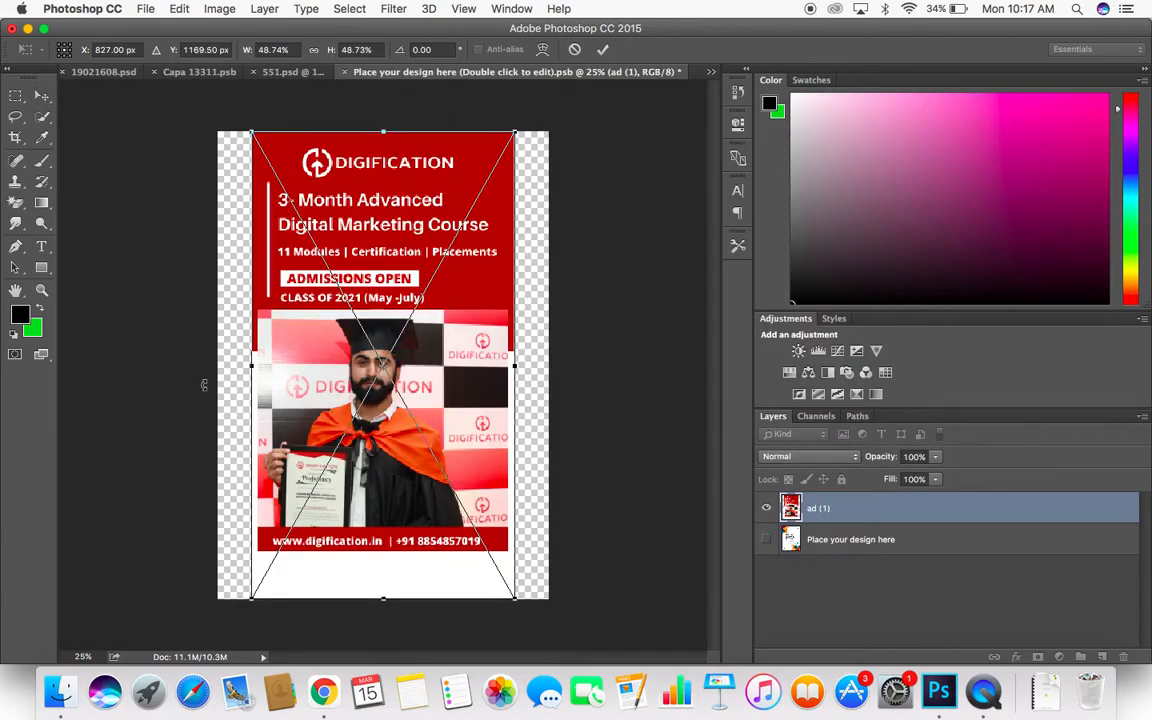
# - Scale the placed ad proportionally to 62.74% so it covers the canvas width, and nudge it slightly upward
pyautogui.click(314, 50)
pyautogui.moveTo(247, 52); pyautogui.dragTo(258, 55)
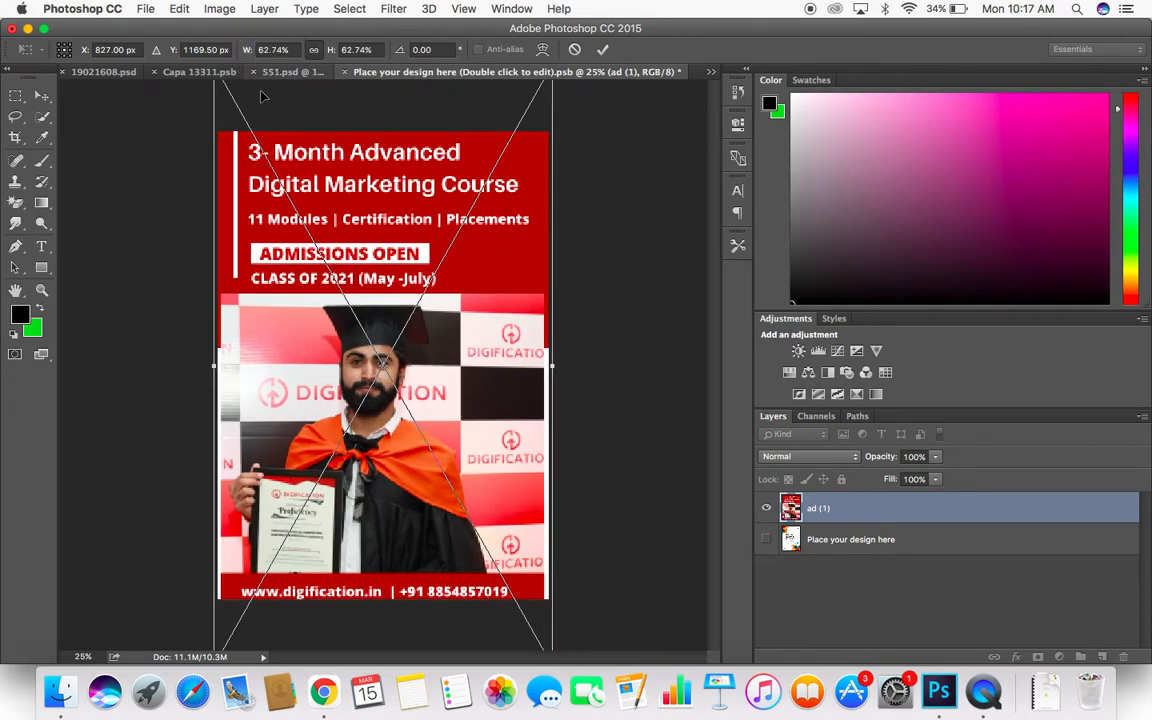
pyautogui.doubleClick(264, 197)
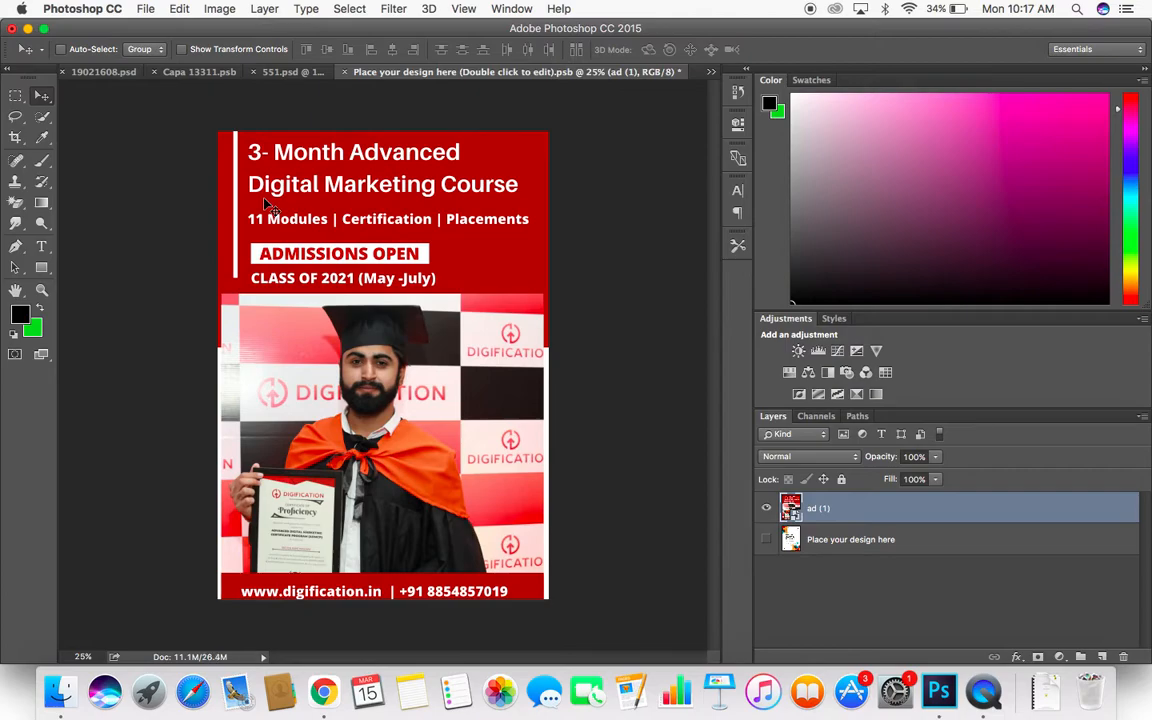
pyautogui.hotkey('shift', 'Up')
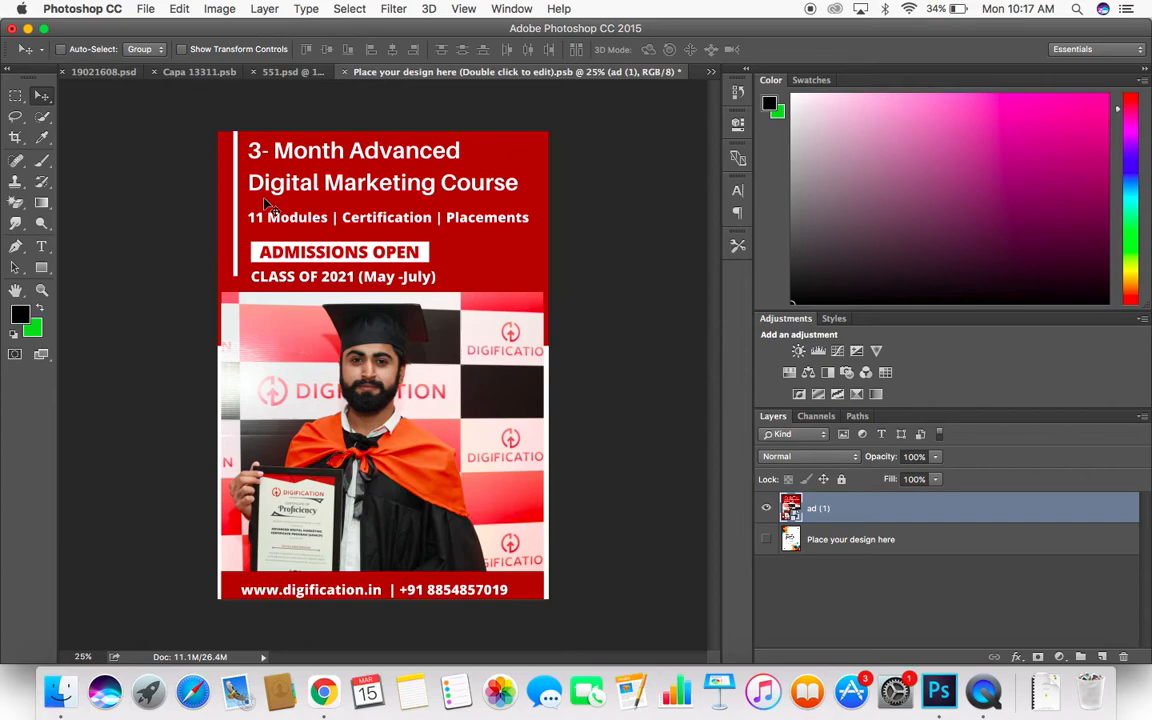
# - Save the edited poster smart object and return to the 551.psd billboard mockup
pyautogui.press('super+s')
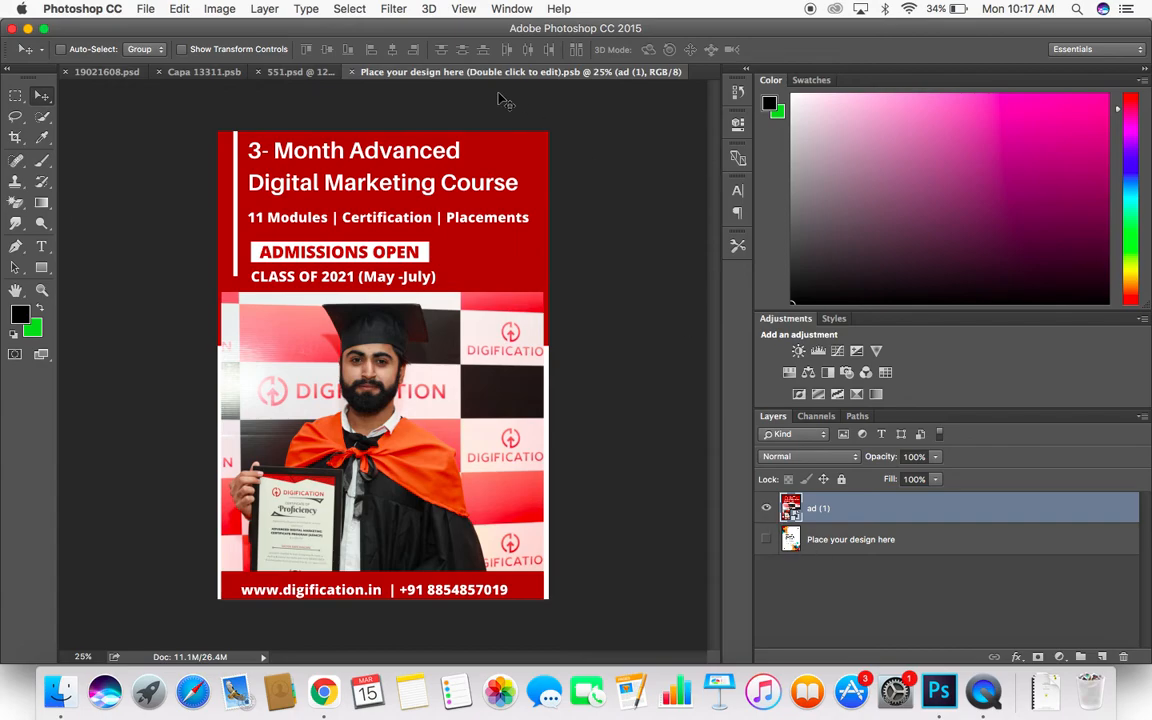
pyautogui.click(274, 73)
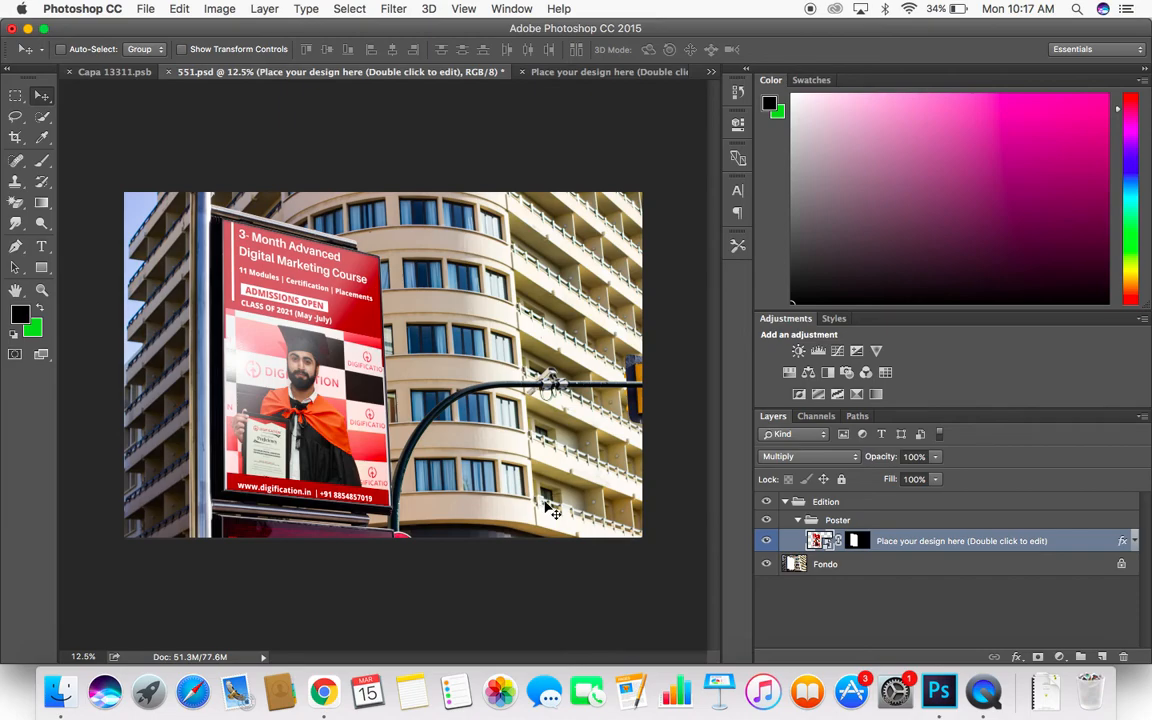
# - Save the billboard document as mockup.psd in the urban-billboard-mockup folder, with Maximize Compatibility on
pyautogui.click(144, 10)
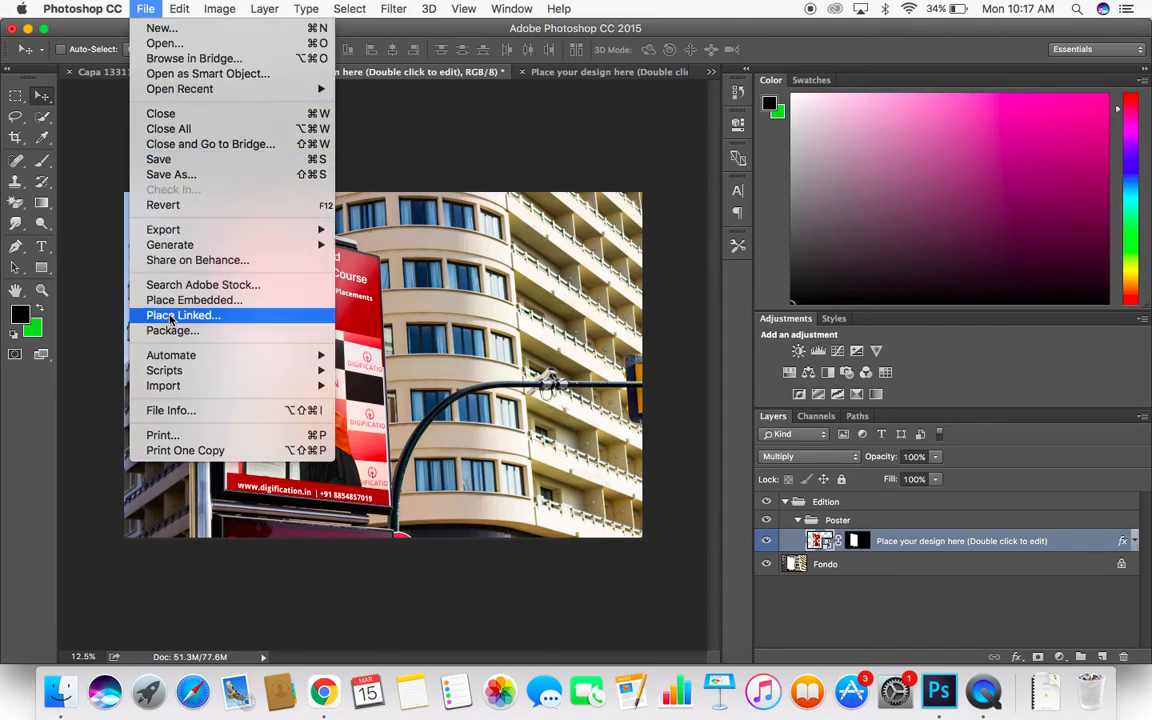
pyautogui.click(171, 174)
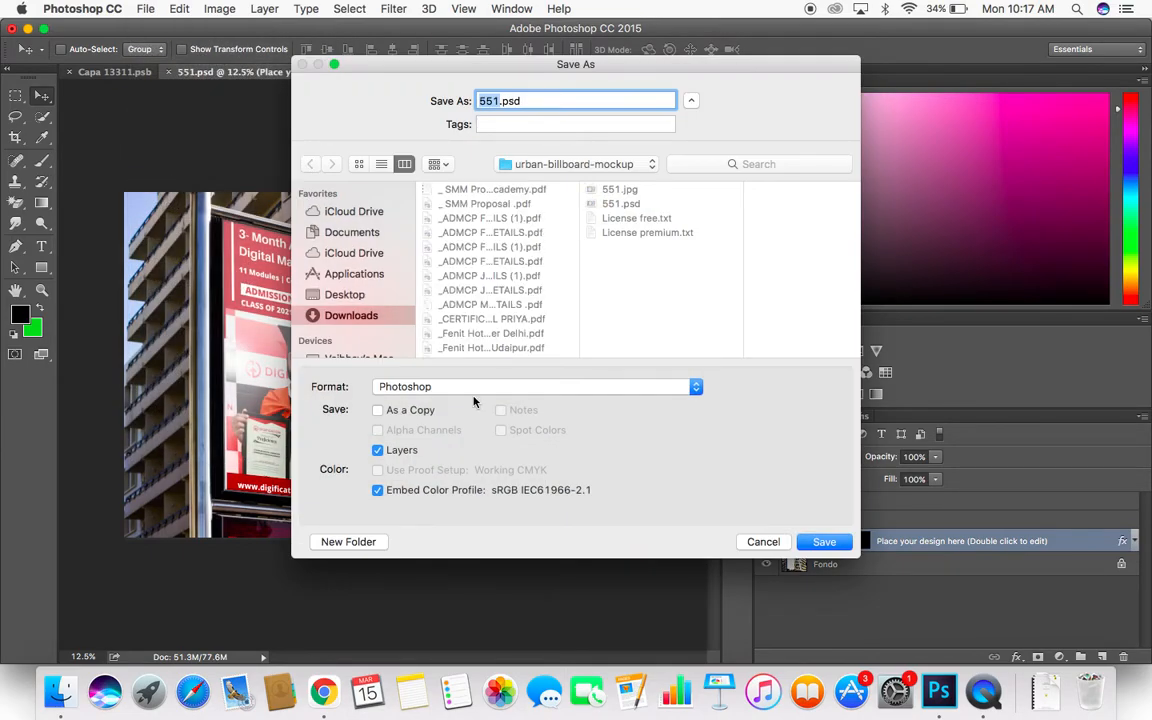
pyautogui.write('mockup')
pyautogui.click(822, 544)
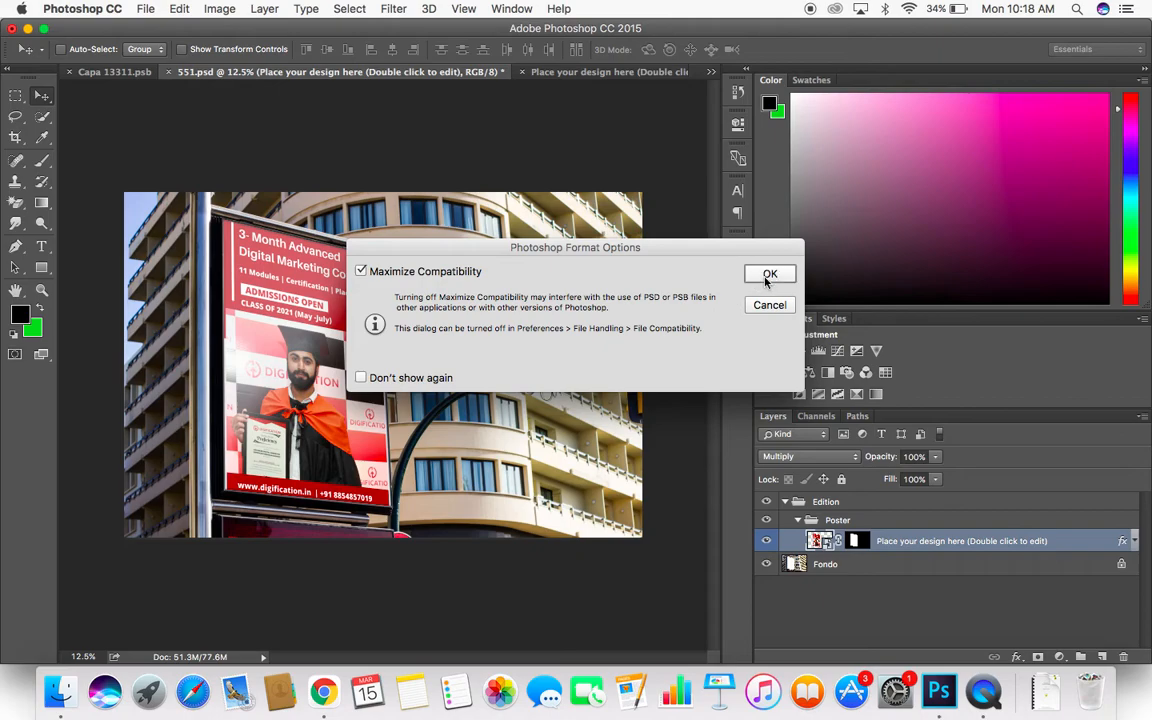
pyautogui.click(769, 275)
pyautogui.click(146, 9)
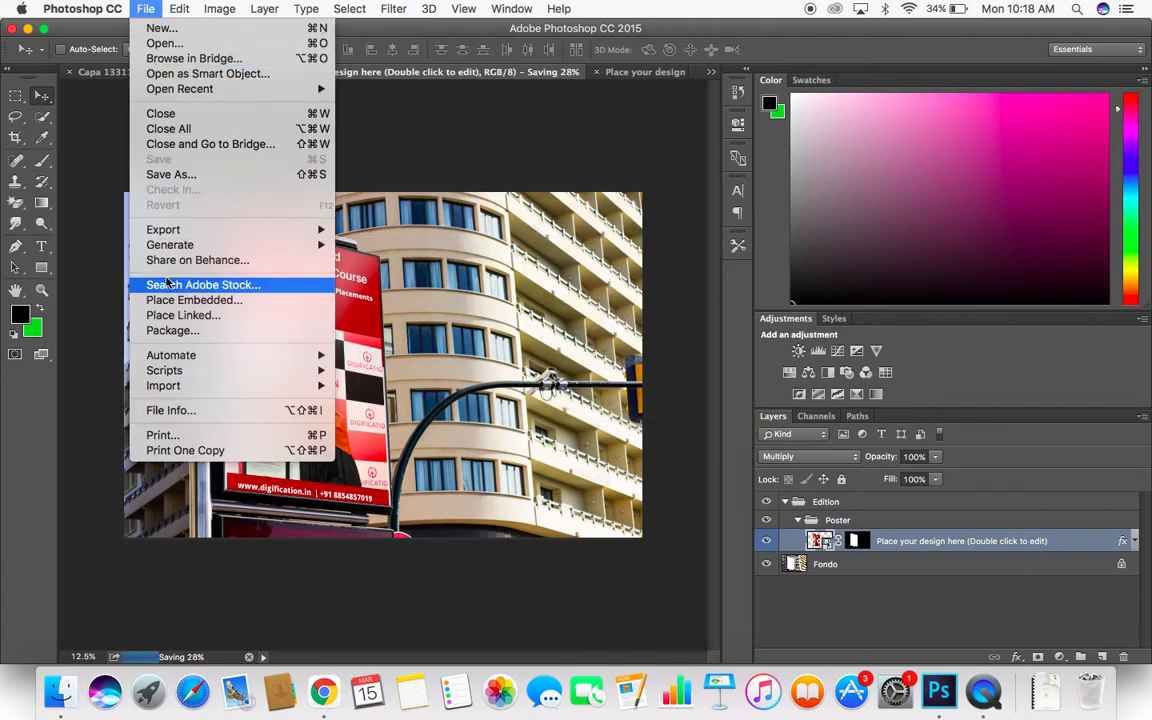
pyautogui.click(170, 174)
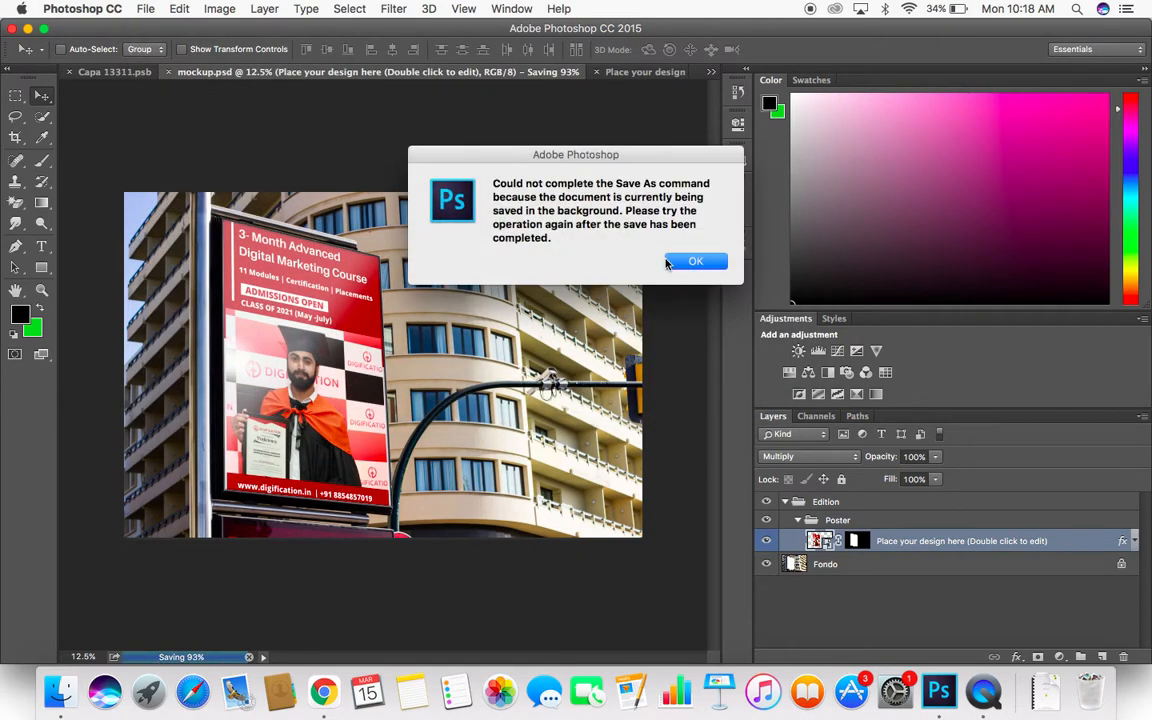
pyautogui.click(662, 262)
# - Save a JPEG copy of the billboard mockup to the Desktop as digification banner mockup.jpg, at maximum quality 12 with the baseline standard format
pyautogui.click(140, 10)
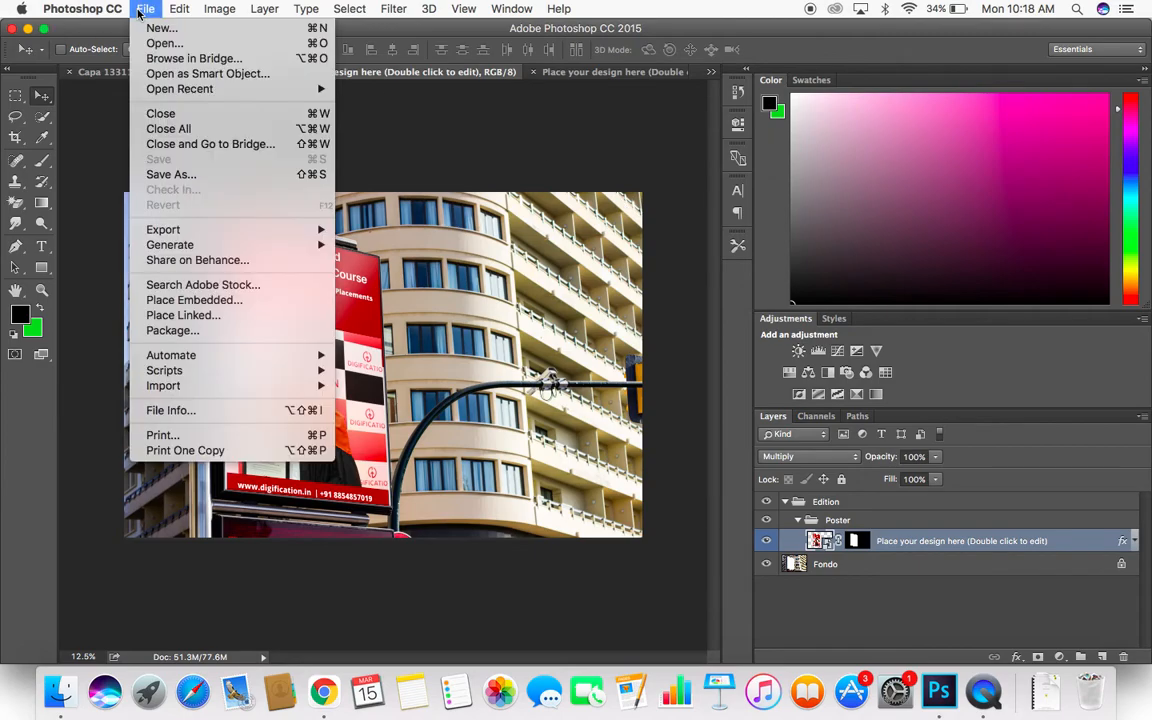
pyautogui.moveTo(179, 9)
pyautogui.moveTo(140, 9)
pyautogui.click(165, 174)
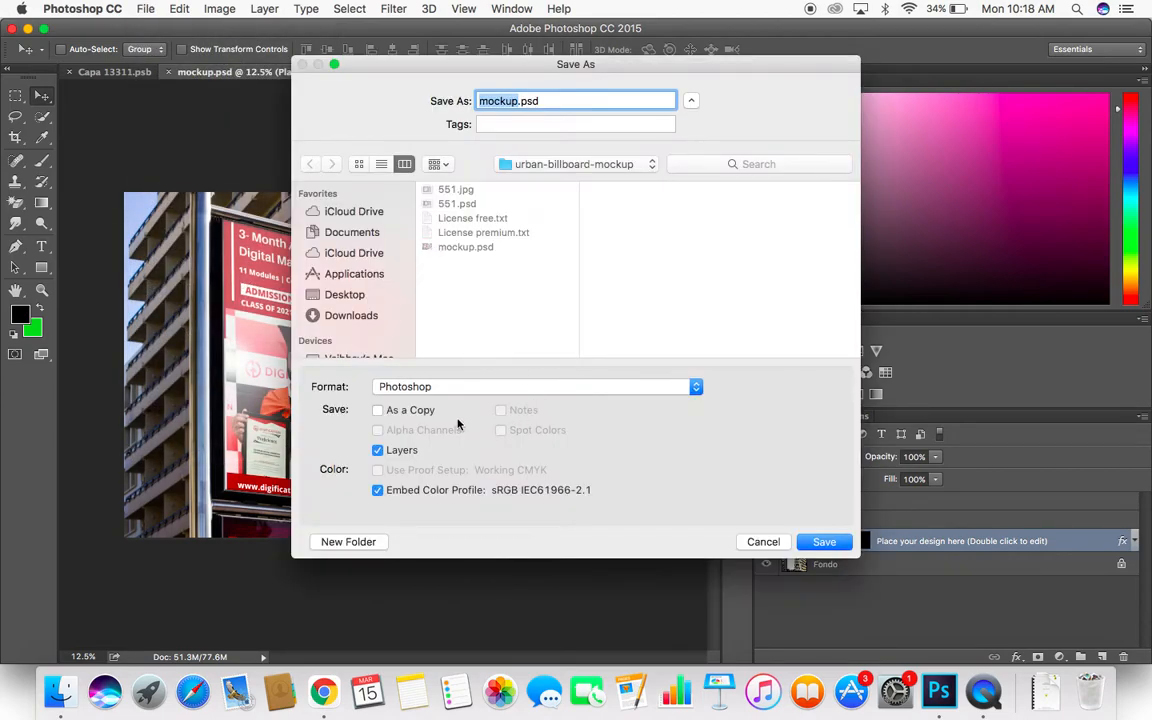
pyautogui.click(460, 386)
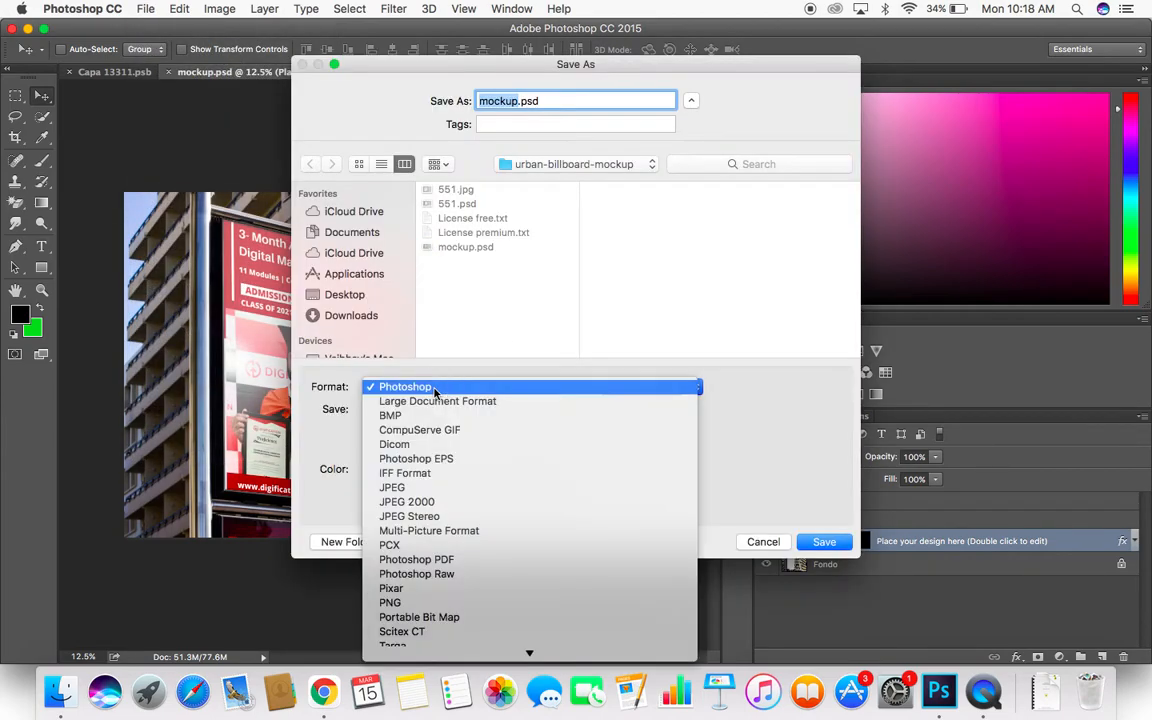
pyautogui.click(450, 488)
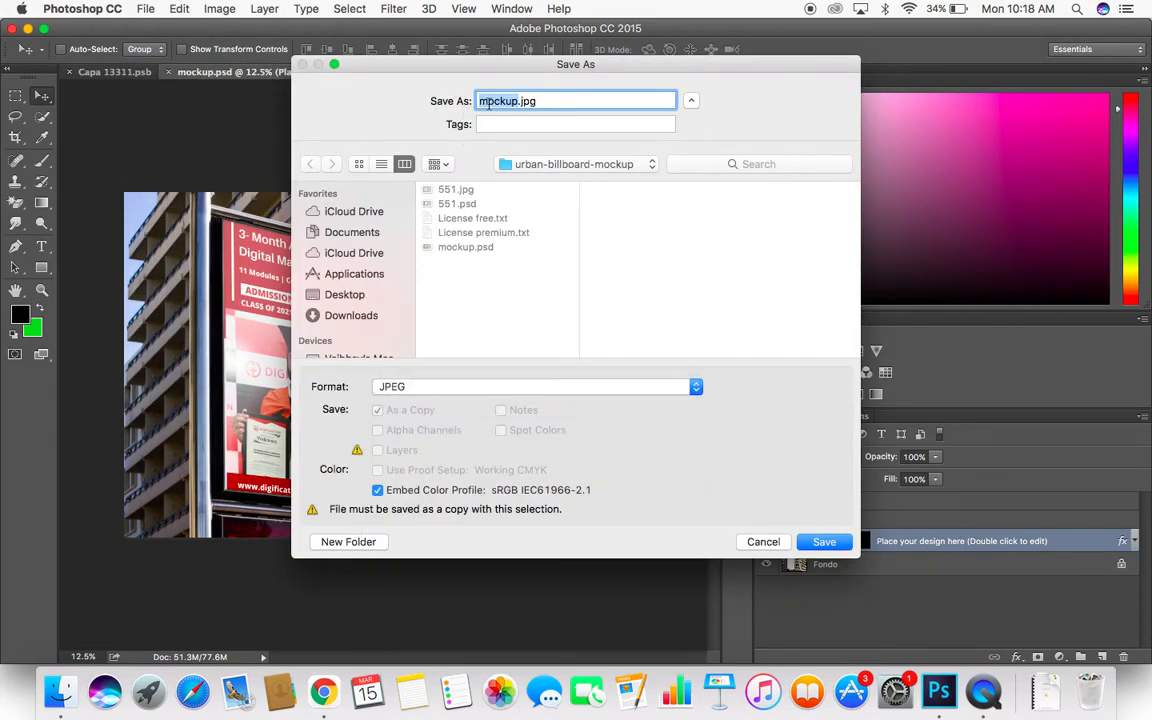
pyautogui.click(478, 101)
pyautogui.write('digification banner')
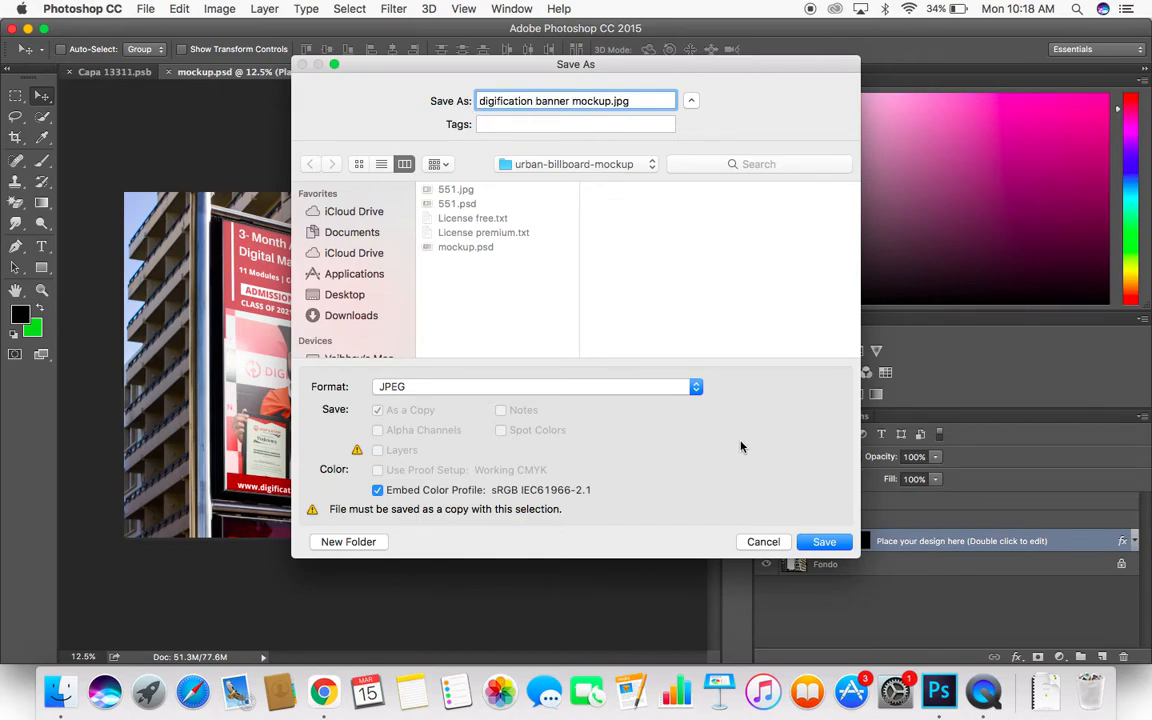
pyautogui.click(344, 294)
pyautogui.click(826, 542)
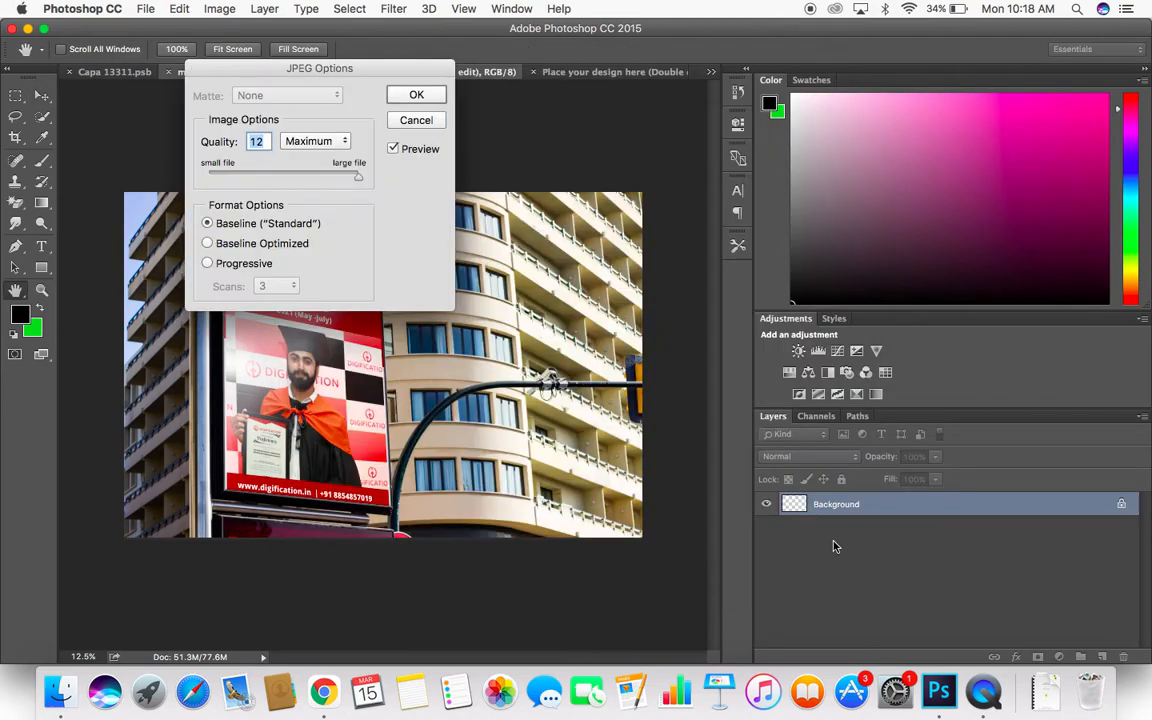
pyautogui.click(418, 94)
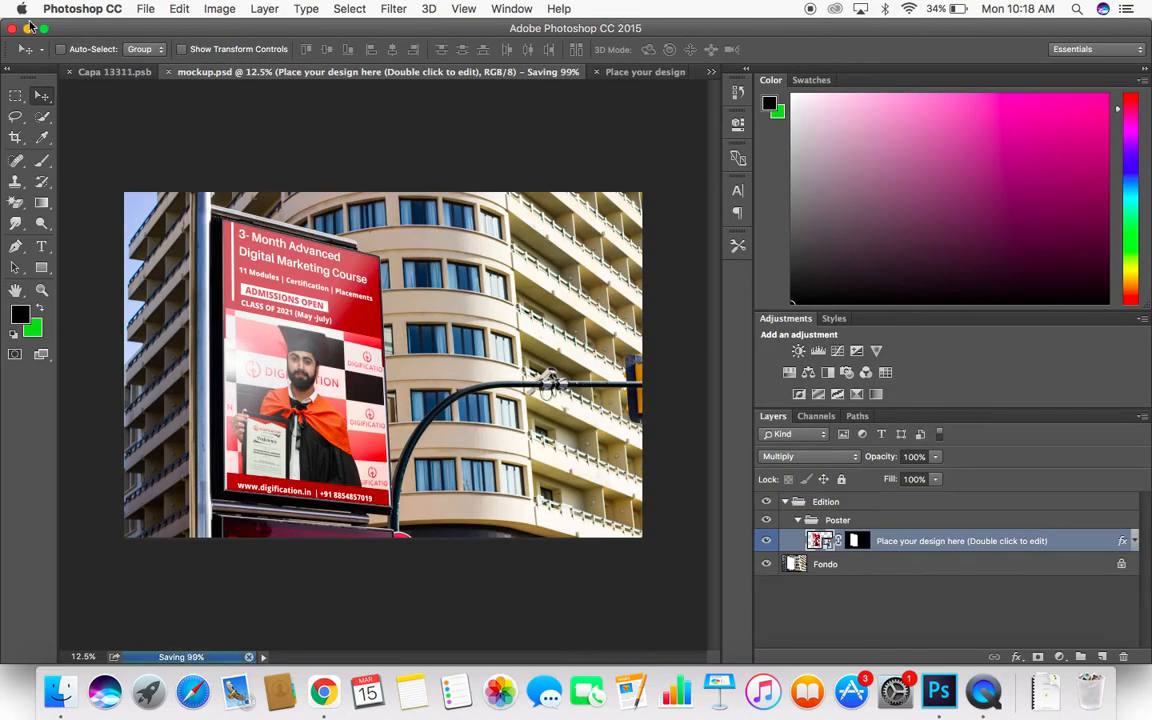
# - Clear the Photoshop and Finder windows off the desktop and preview digification banner mockup.jpg, including in full screen
pyautogui.click(27, 33)
pyautogui.click(93, 118)
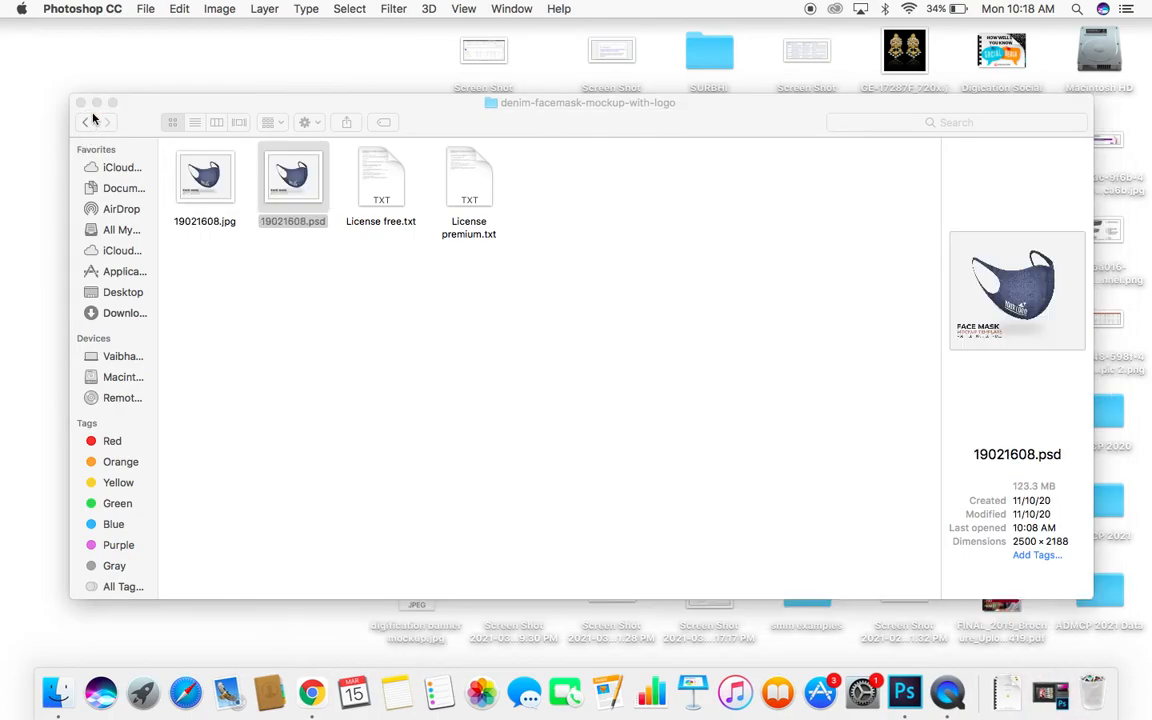
pyautogui.click(84, 112)
pyautogui.click(405, 586)
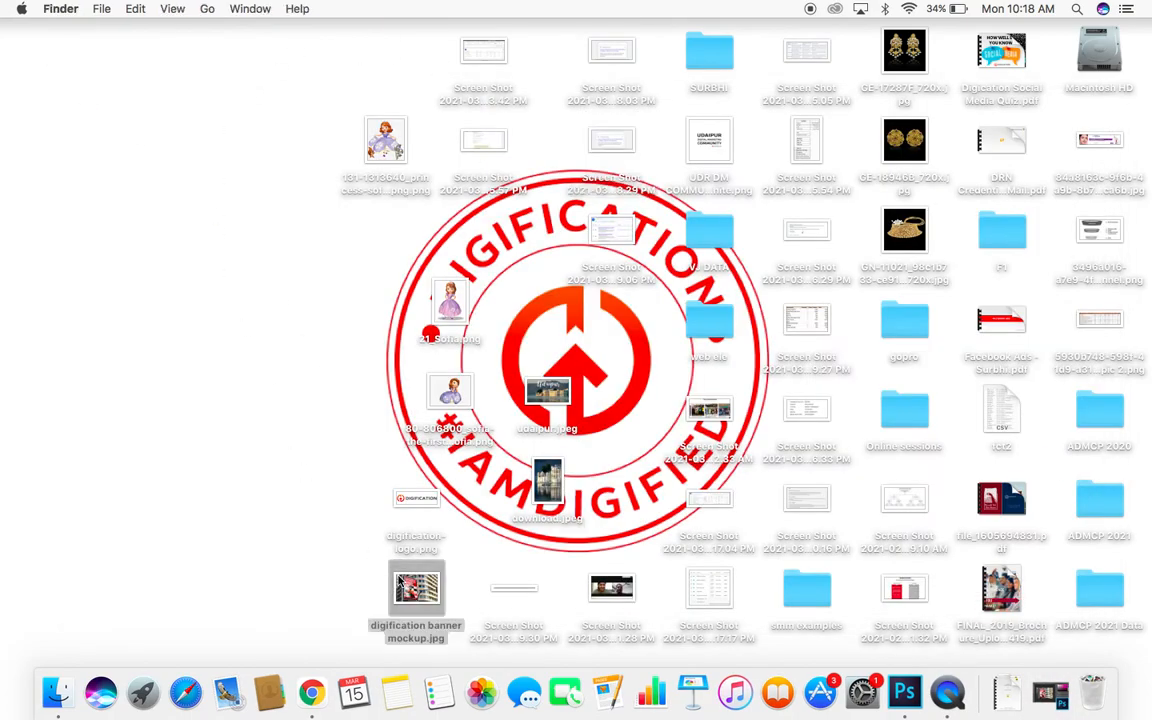
pyautogui.press('space')
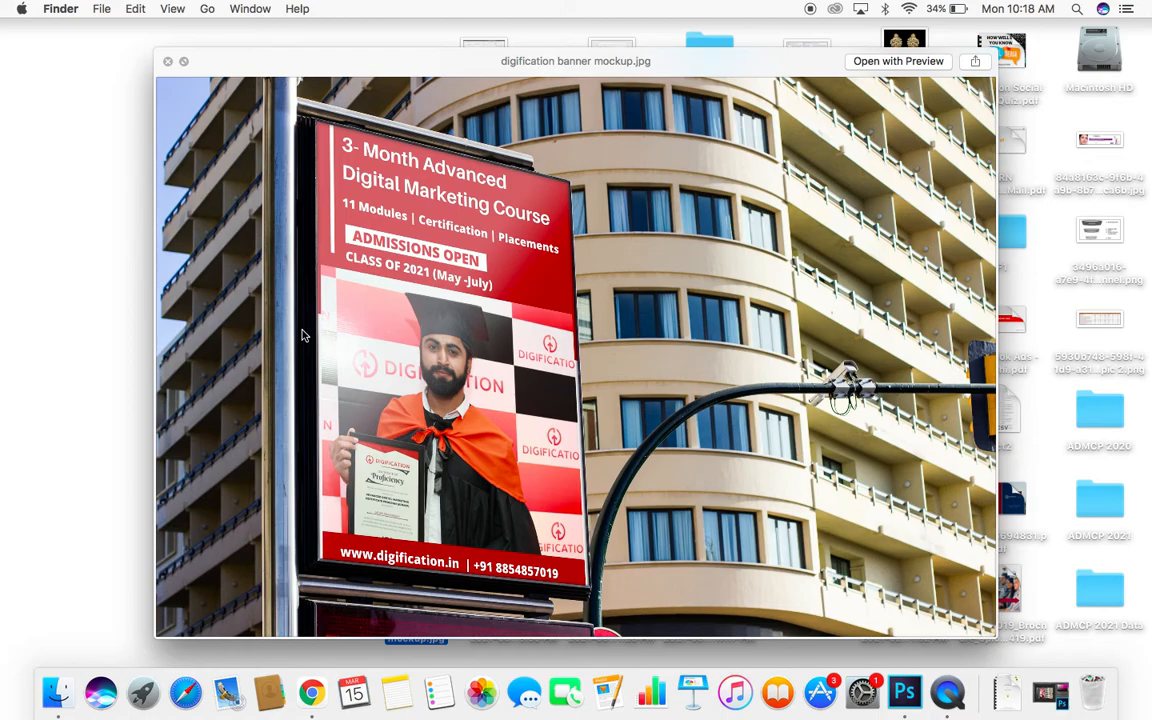
pyautogui.click(184, 62)
pyautogui.press('Escape')
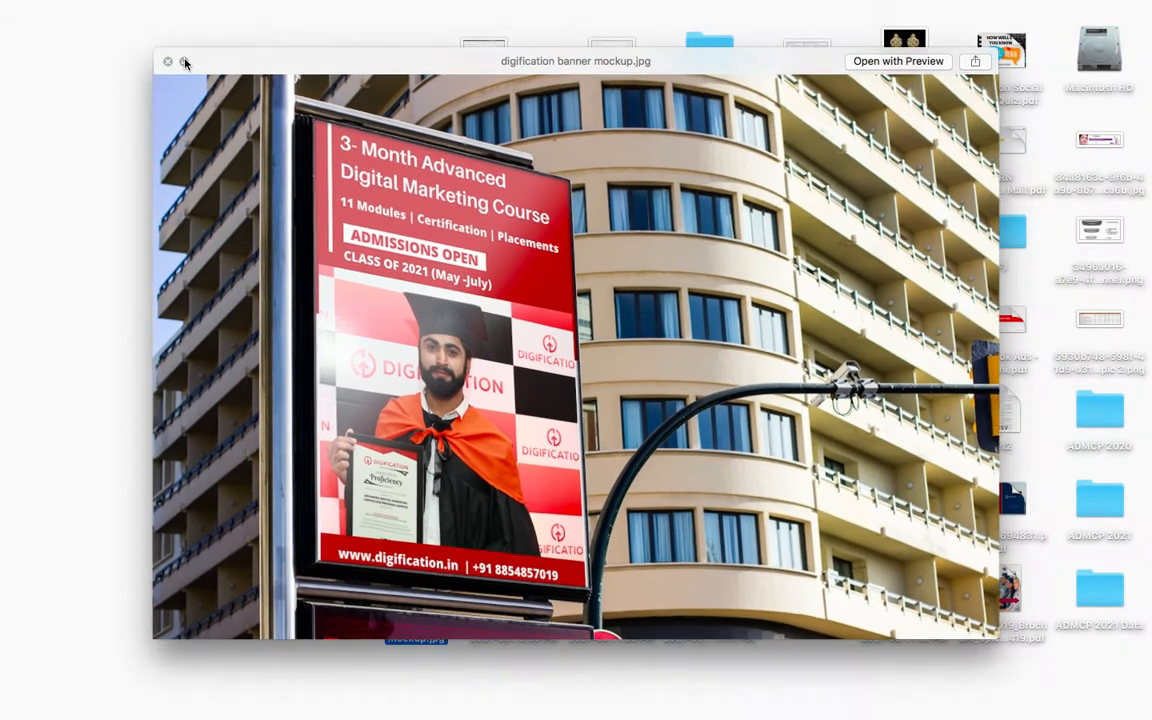